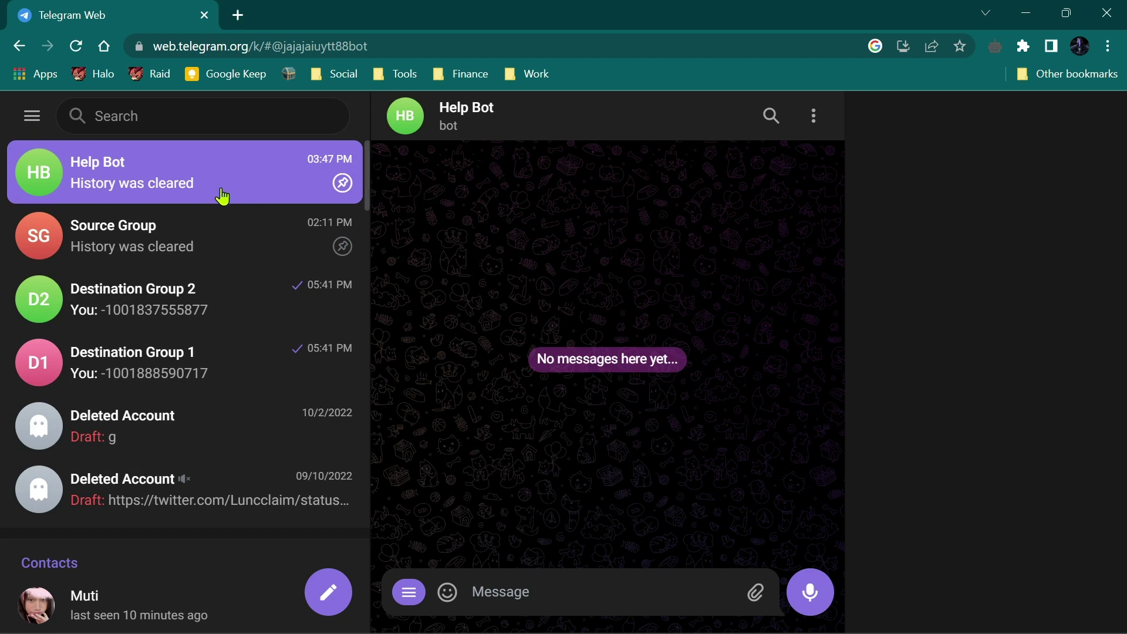
Step: Review the commands that Help Bot offers and look at the Source Group chat
click(235, 230)
click(234, 185)
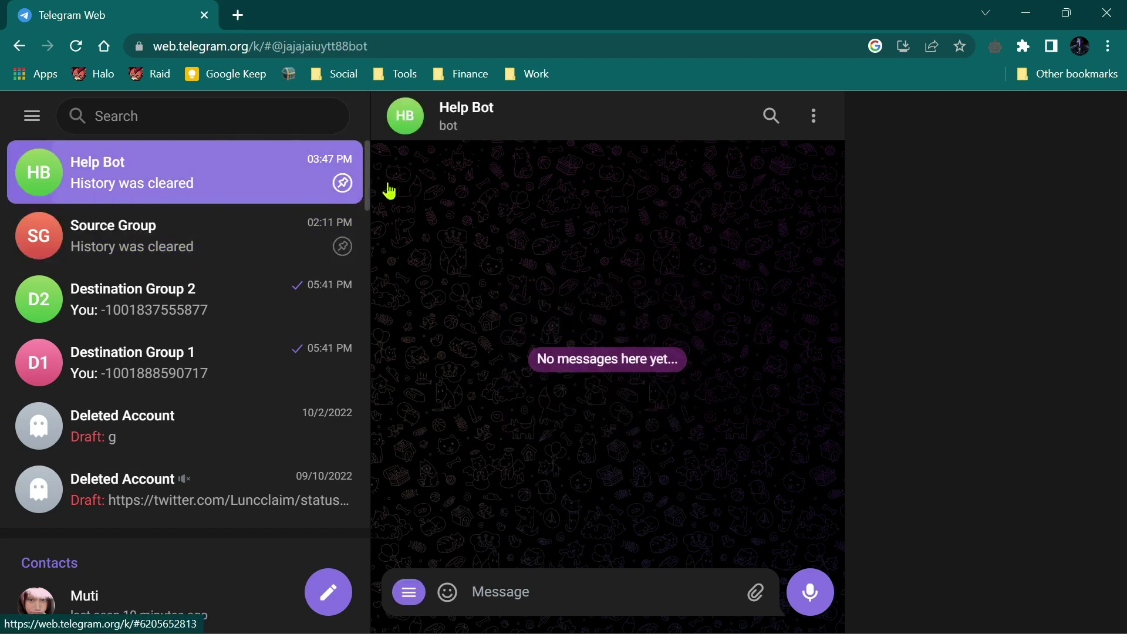
click(409, 590)
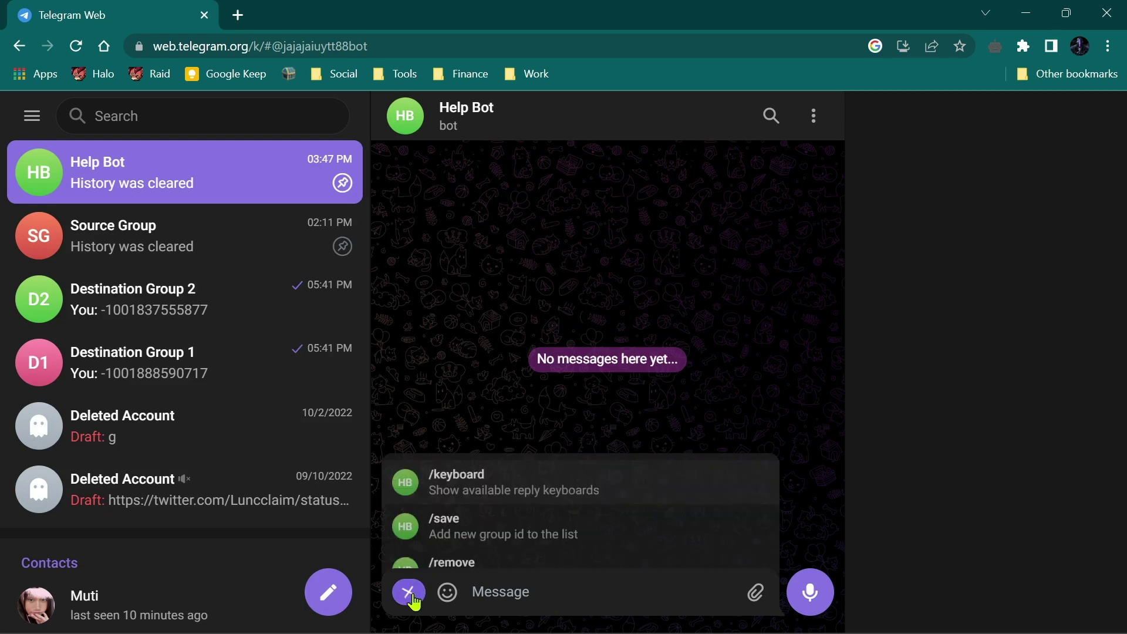
scroll(490, 446, down, 1)
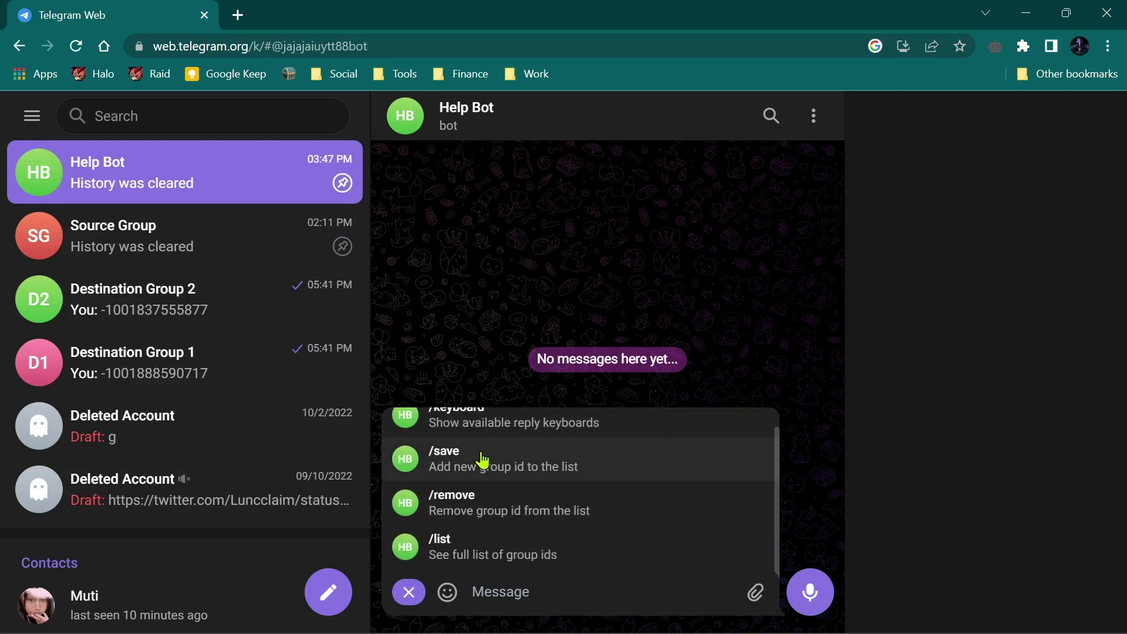
scroll(484, 487, up, 1)
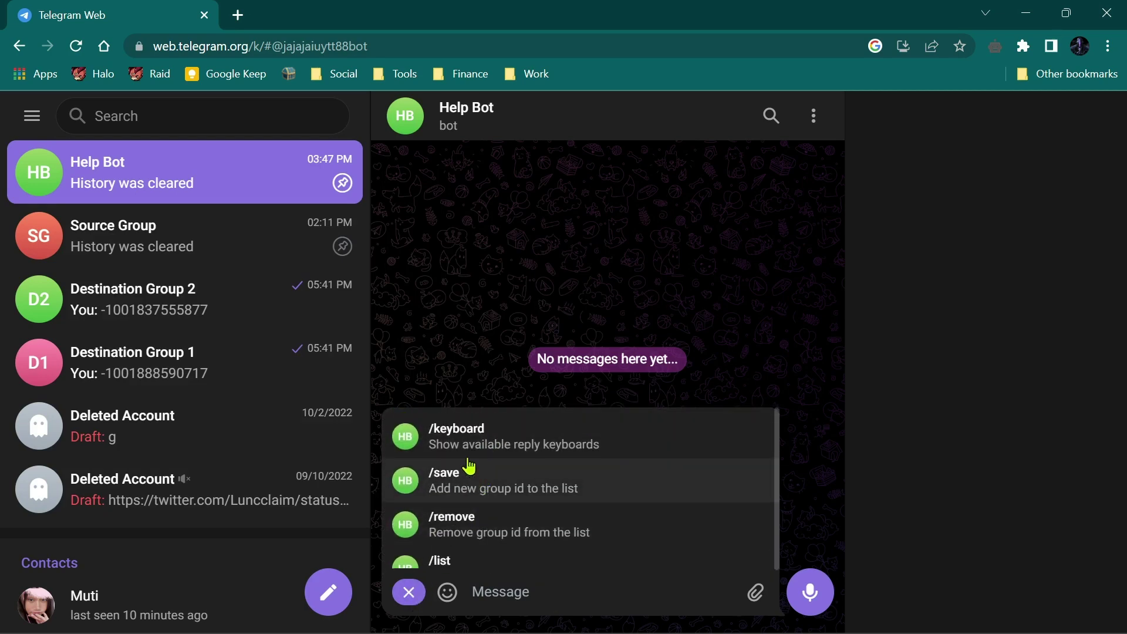
click(272, 246)
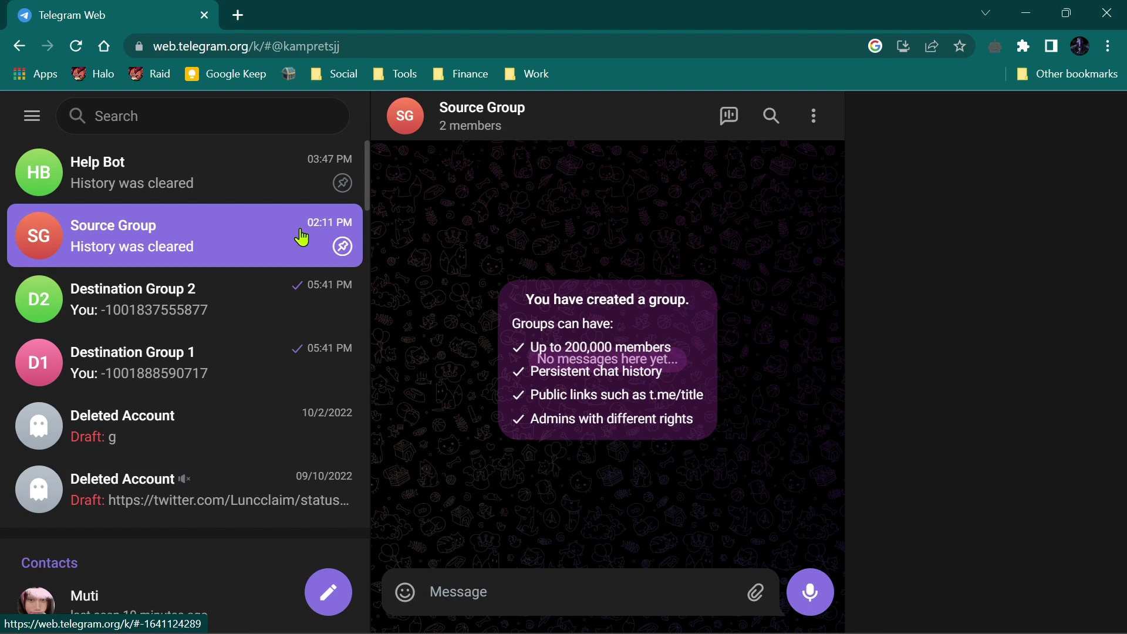
Step: Copy the chat ID from the message in the Destination Group 1 chat
click(276, 367)
double_click(681, 546)
key(ctrl+c)
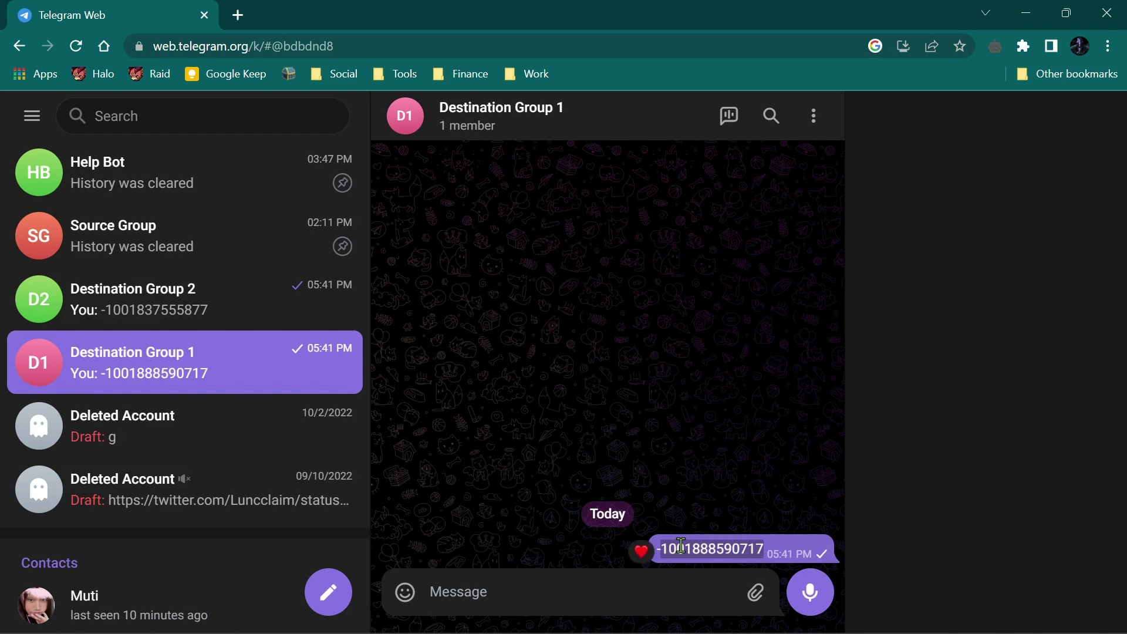
click(206, 170)
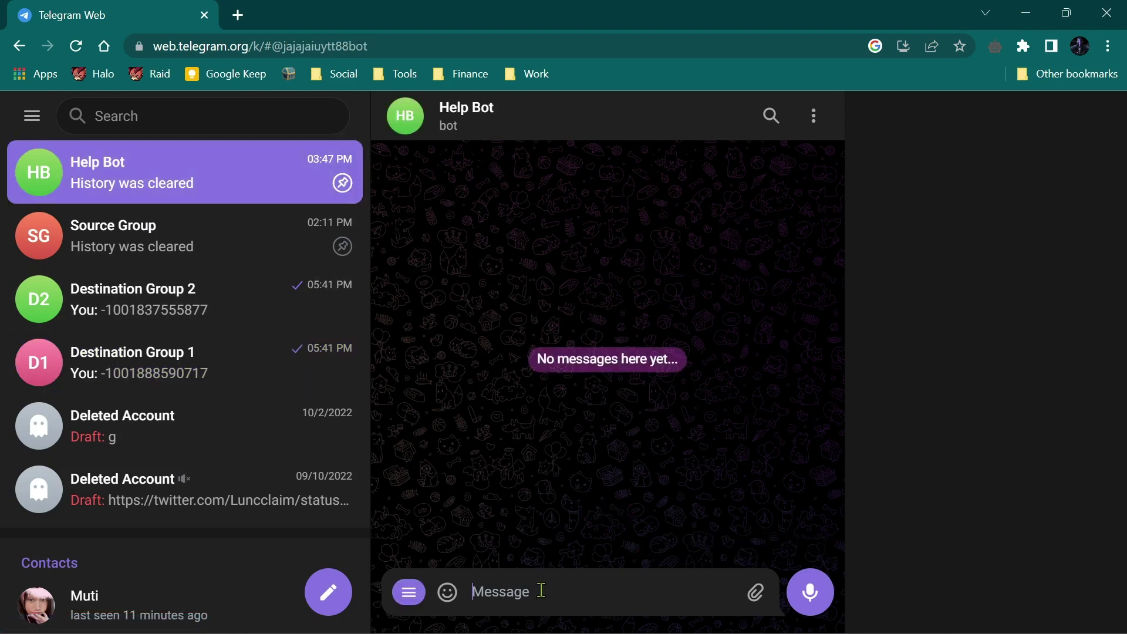
text(/save -)
key(ctrl+v)
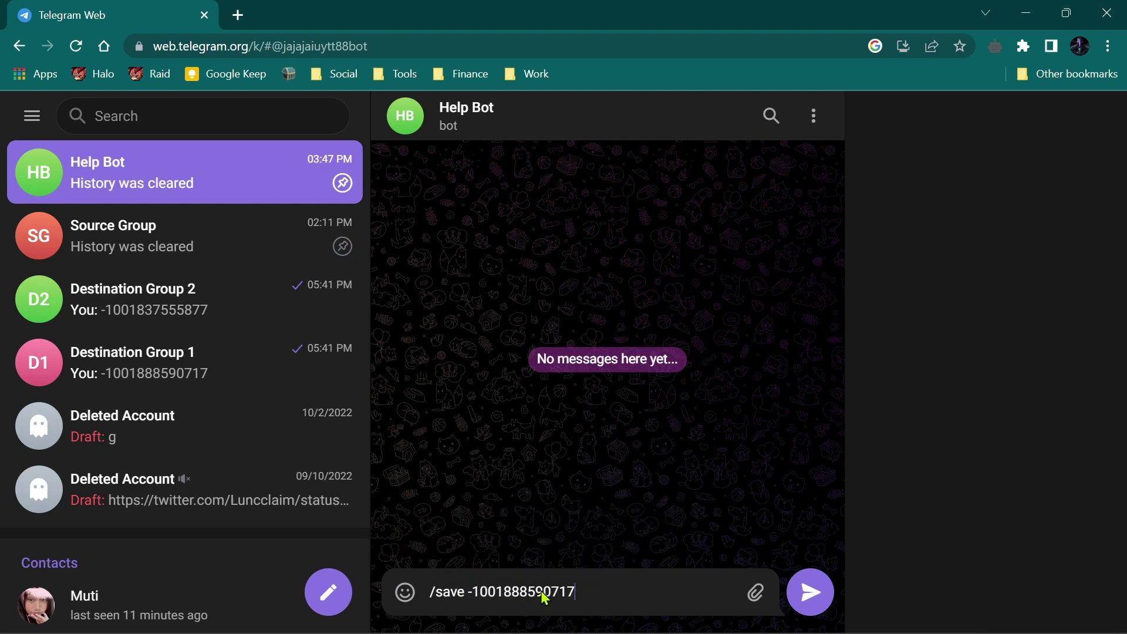
text(@example)
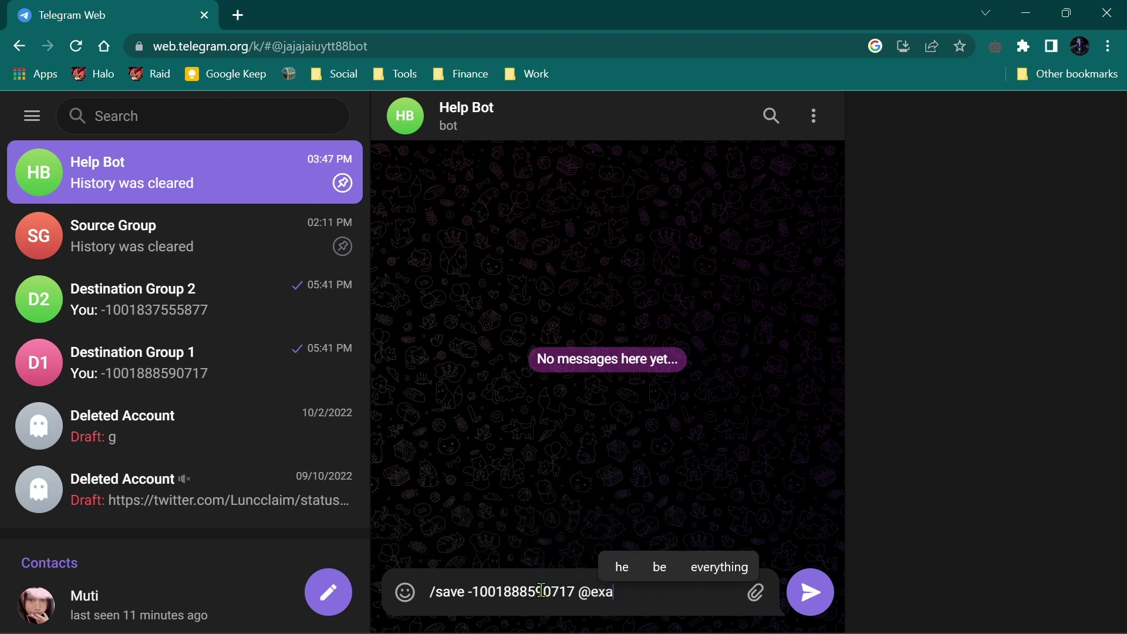
key(Return)
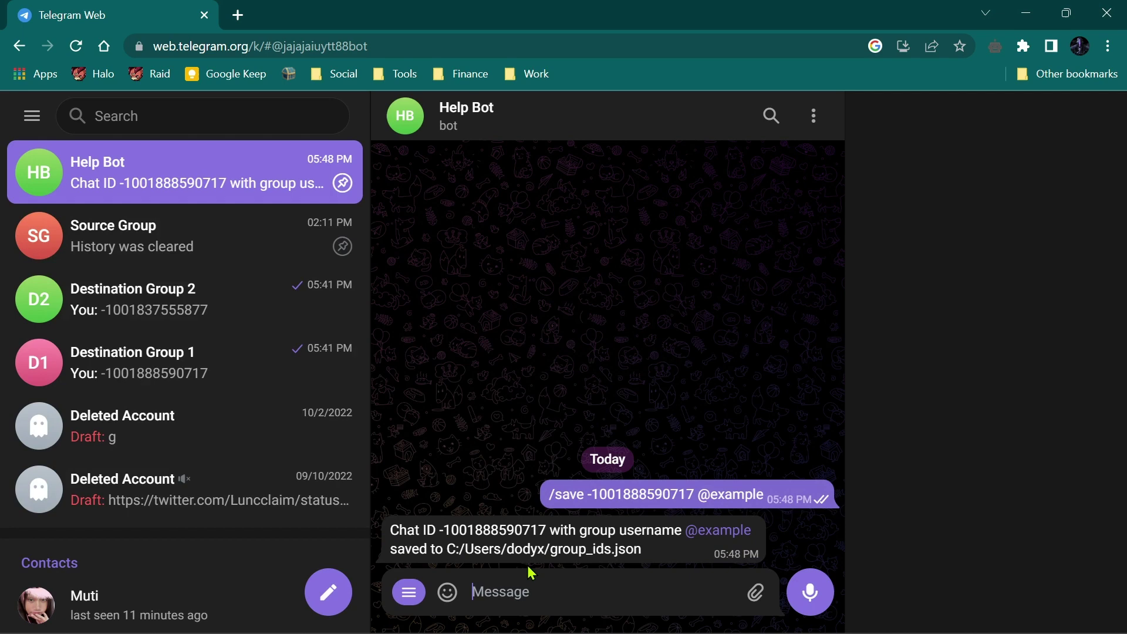
Step: Request the full list of saved group IDs from Help Bot with the /list command
click(409, 592)
scroll(498, 537, down, 1)
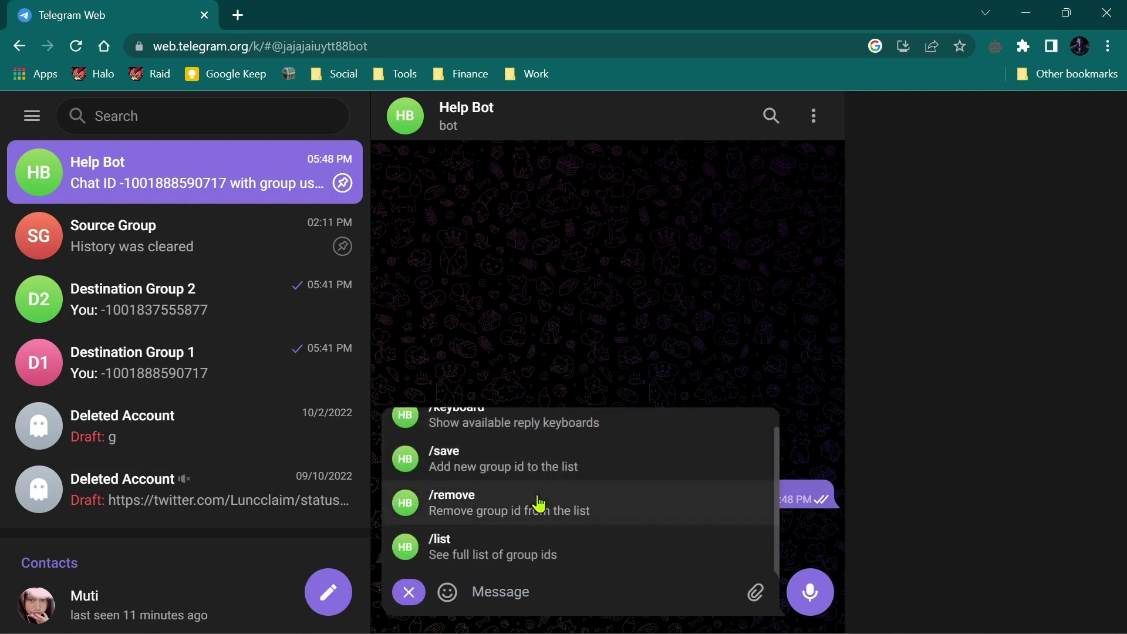
click(522, 546)
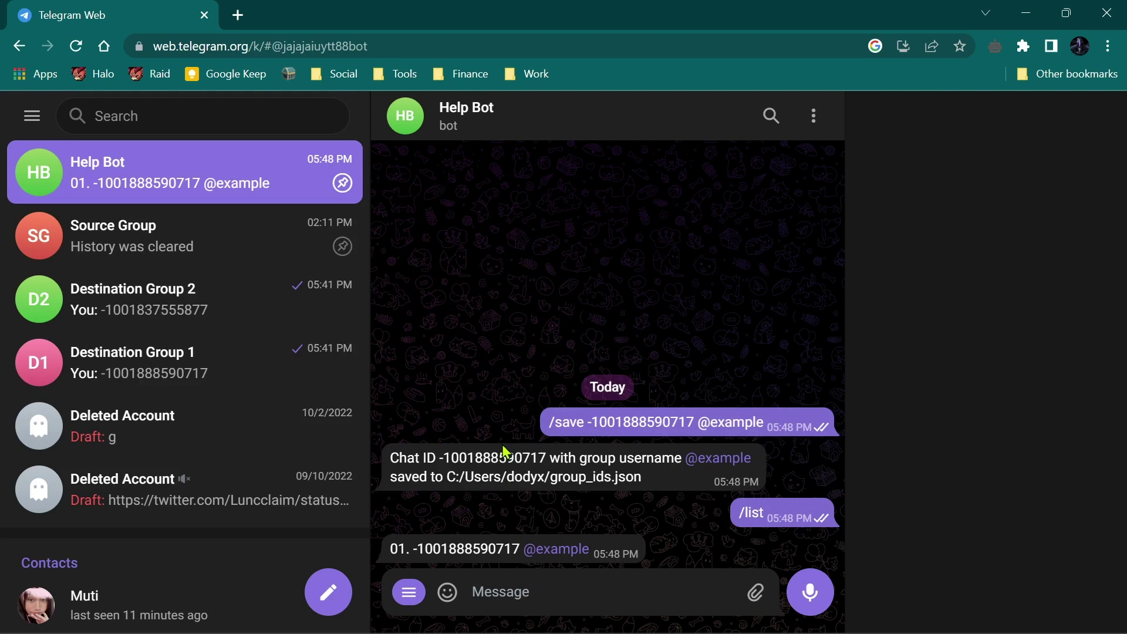
Step: Send /show in Source Group and choose SEND from the bot's reply keyboard to start forwarding
click(163, 230)
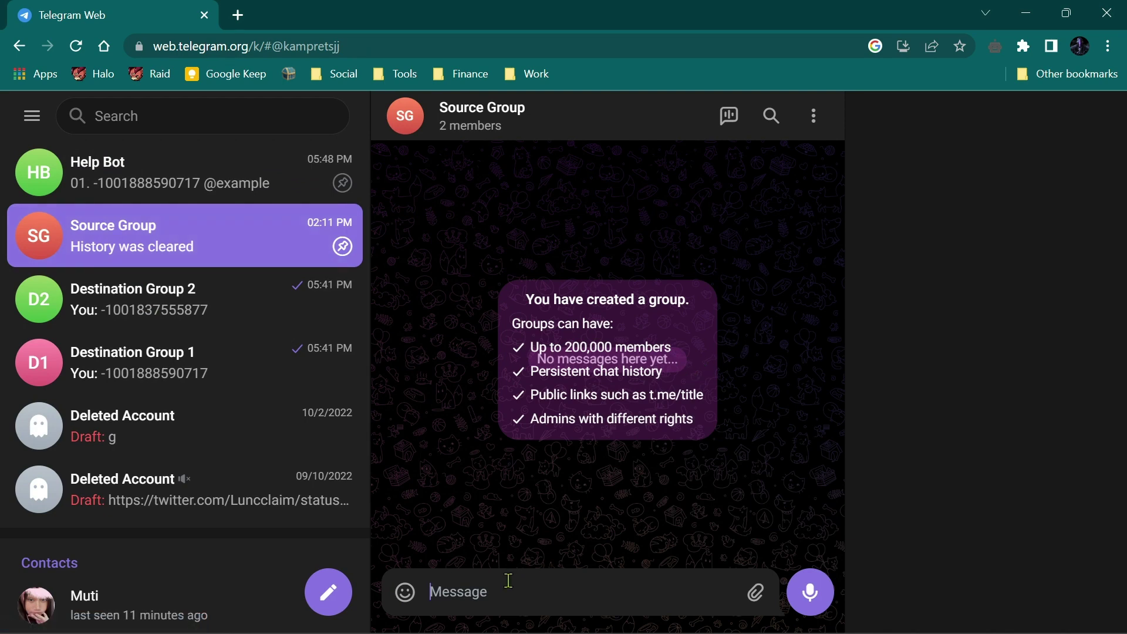
text(/s)
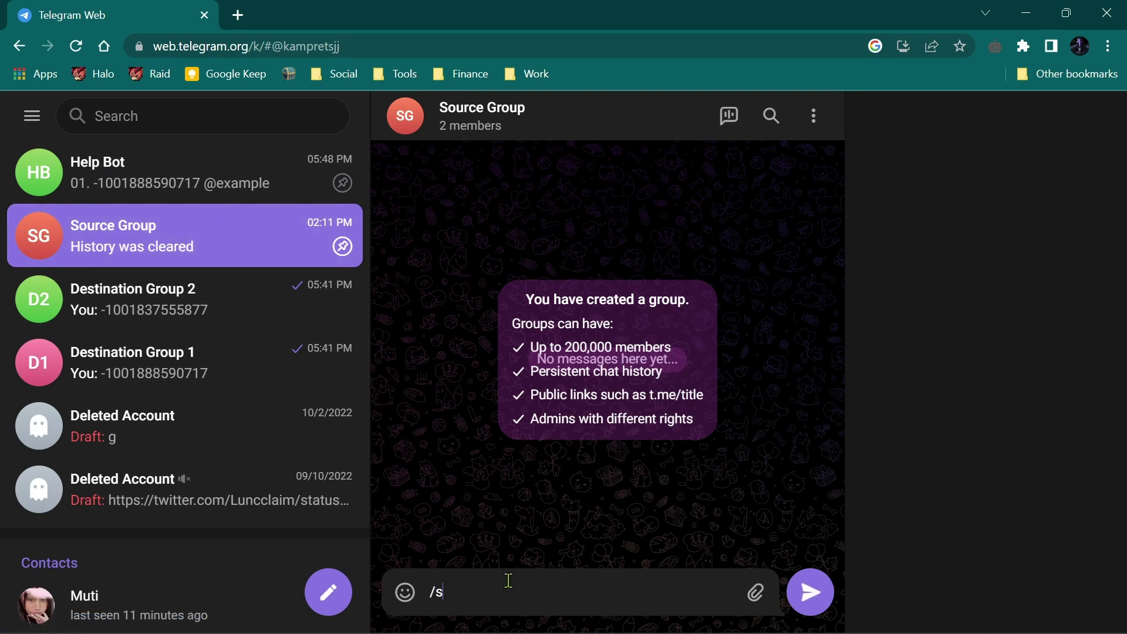
text(how)
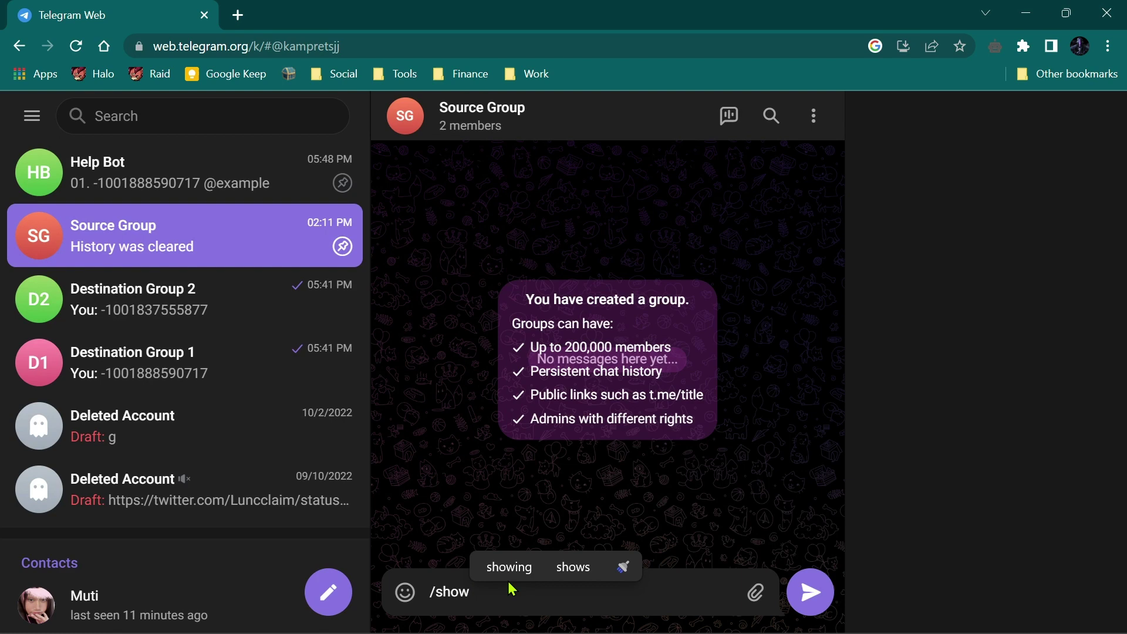
key(Return)
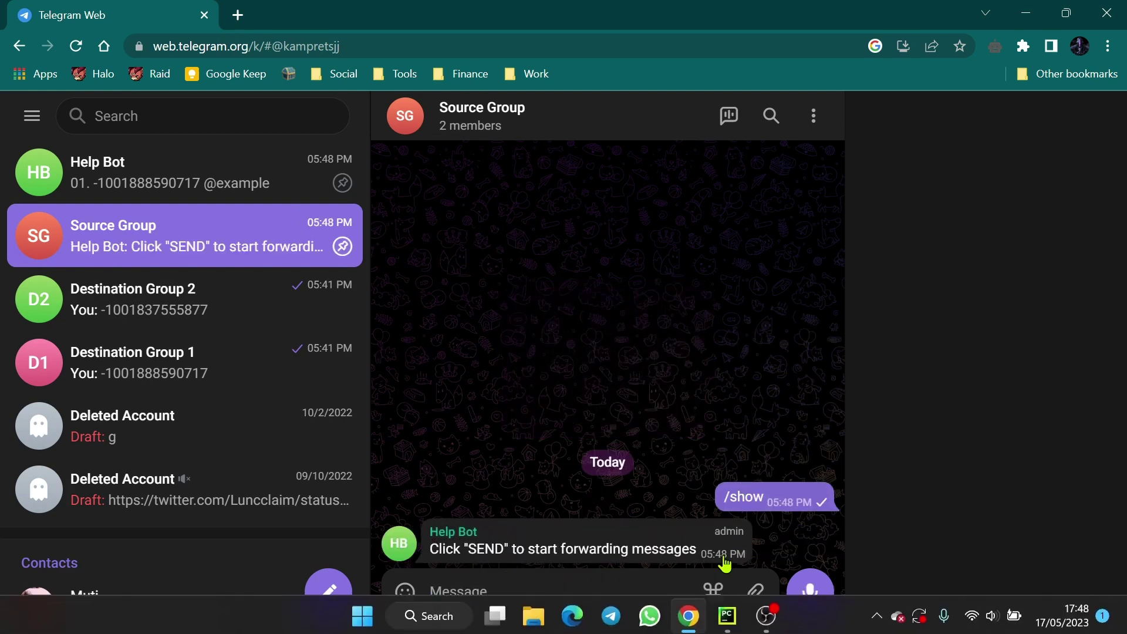
click(713, 592)
click(634, 503)
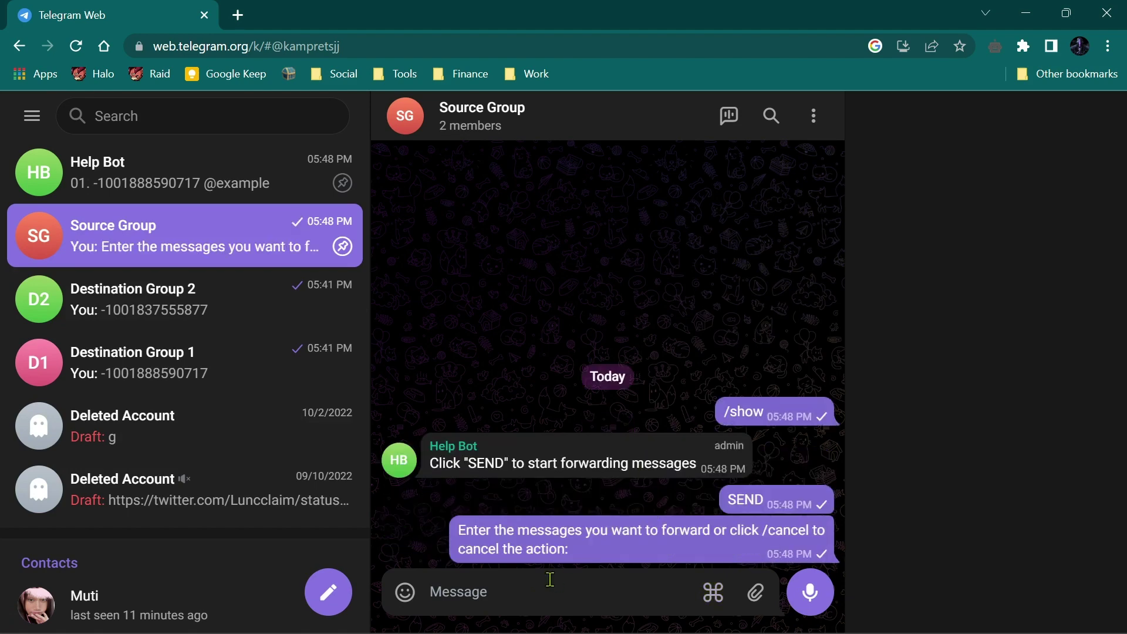
Step: Submit "Hello this is automation" in Source Group as the message to forward and check Destination Group 1 for it
text(Hello )
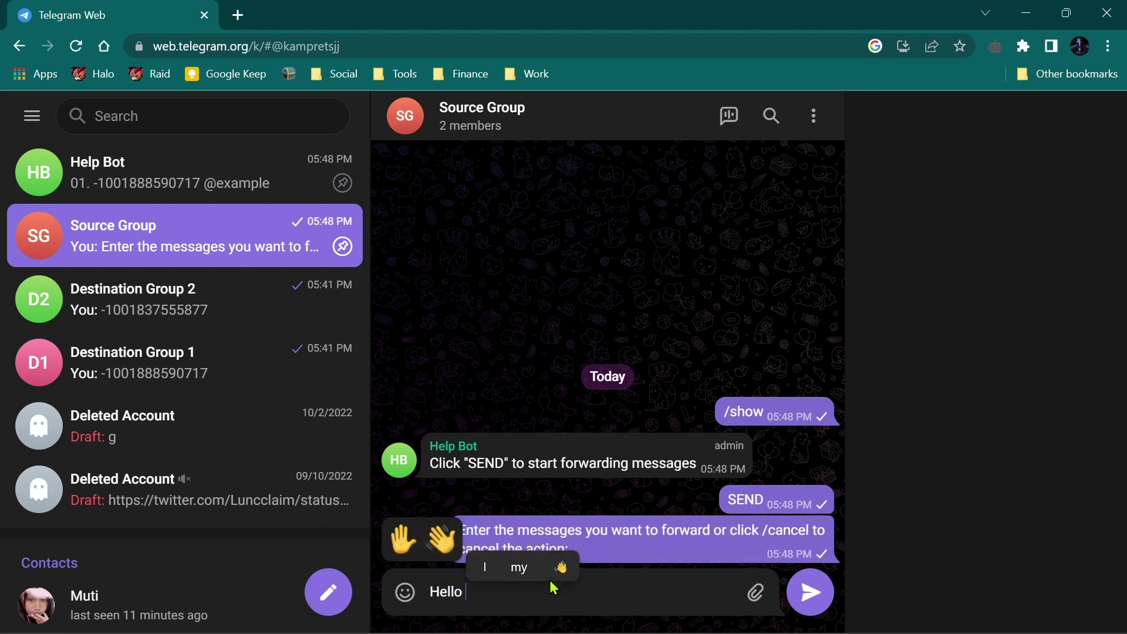
text(this is a)
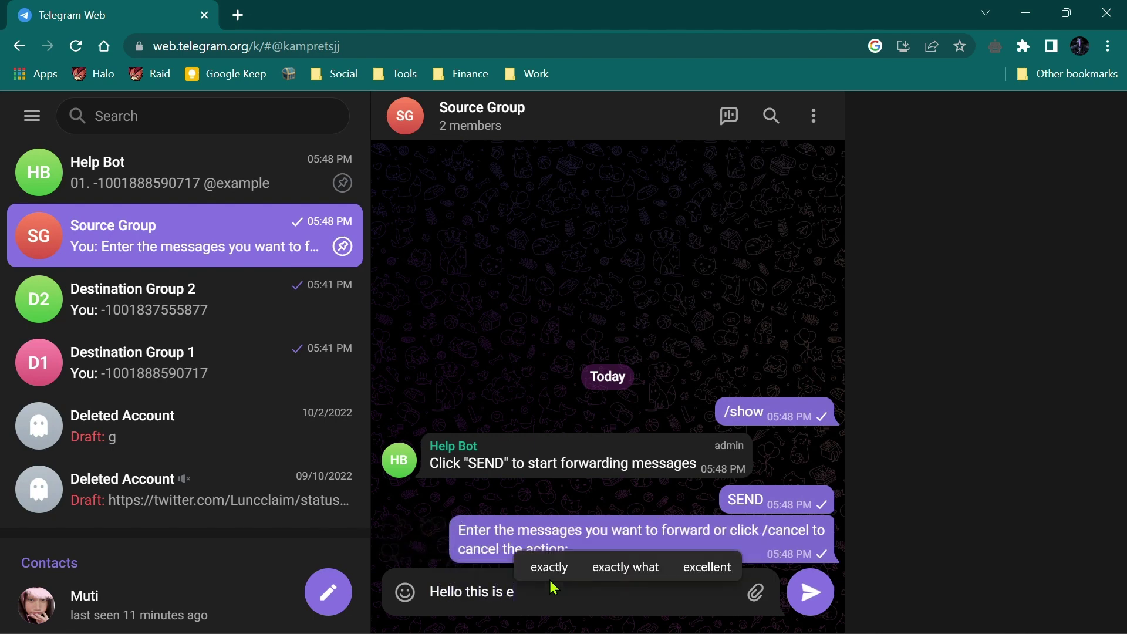
text(utomation)
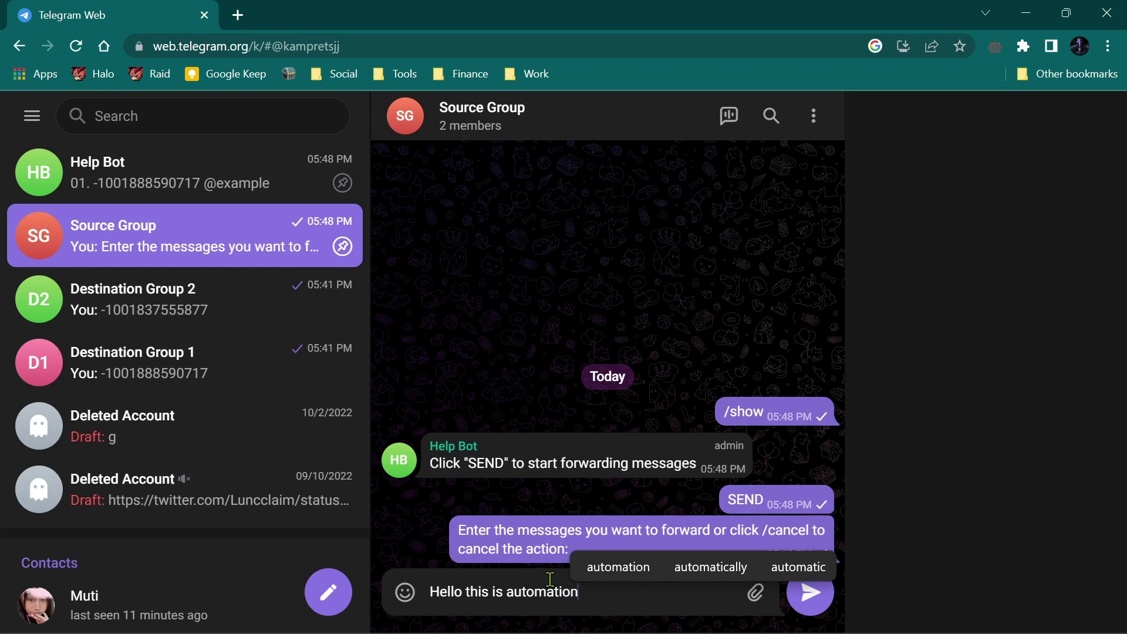
key(Return)
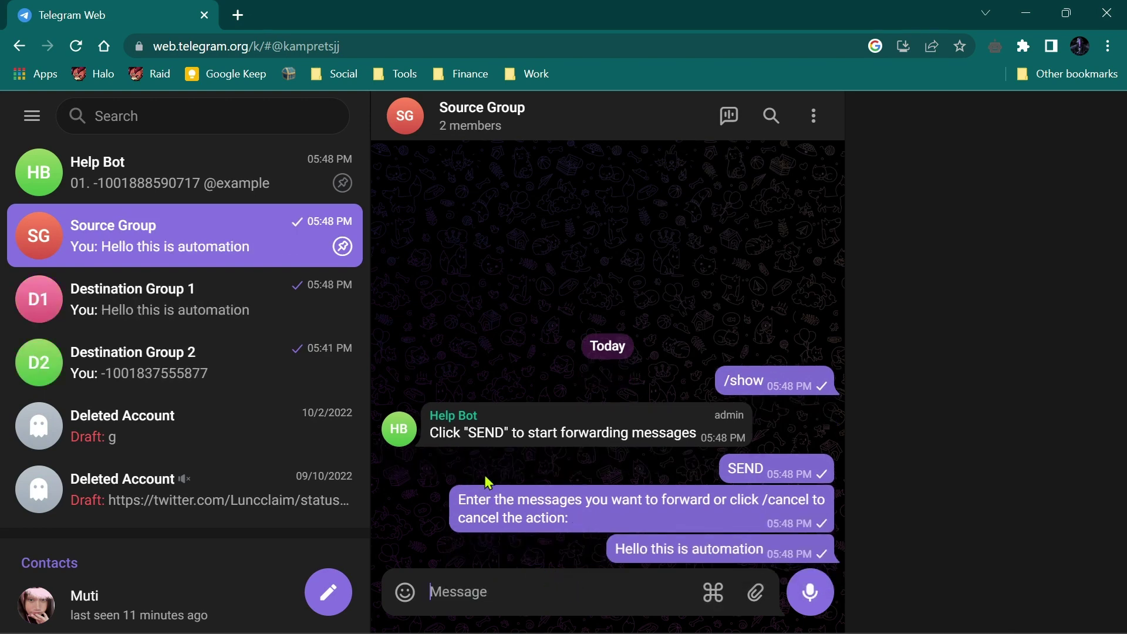
click(352, 309)
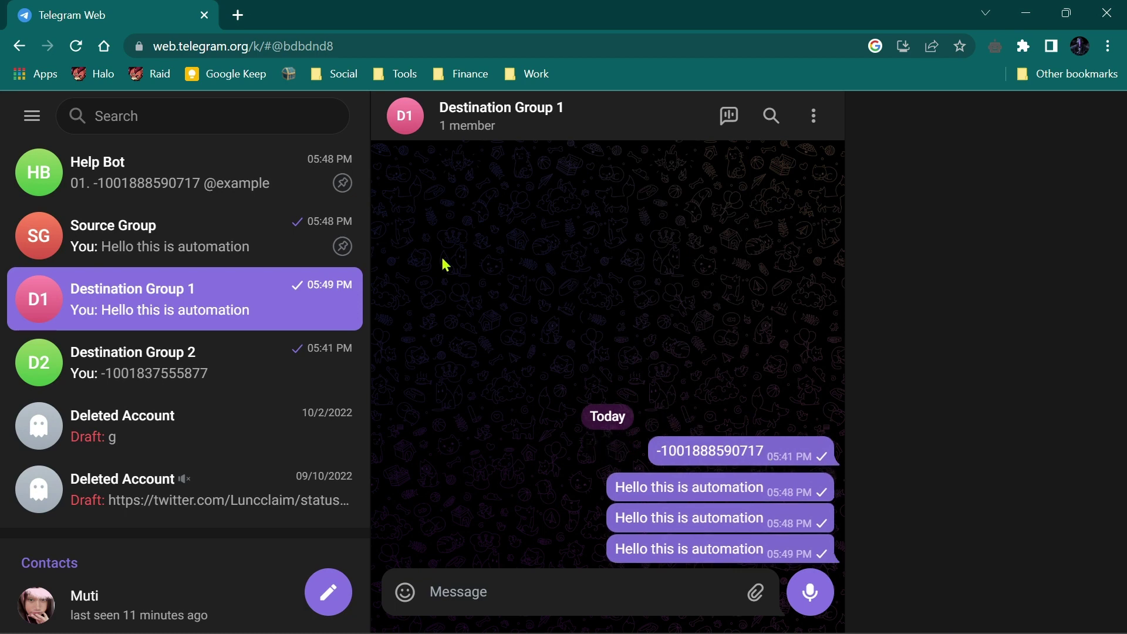
Step: Stop the message forwarding from Source Group with the bot's STOP reply
click(254, 257)
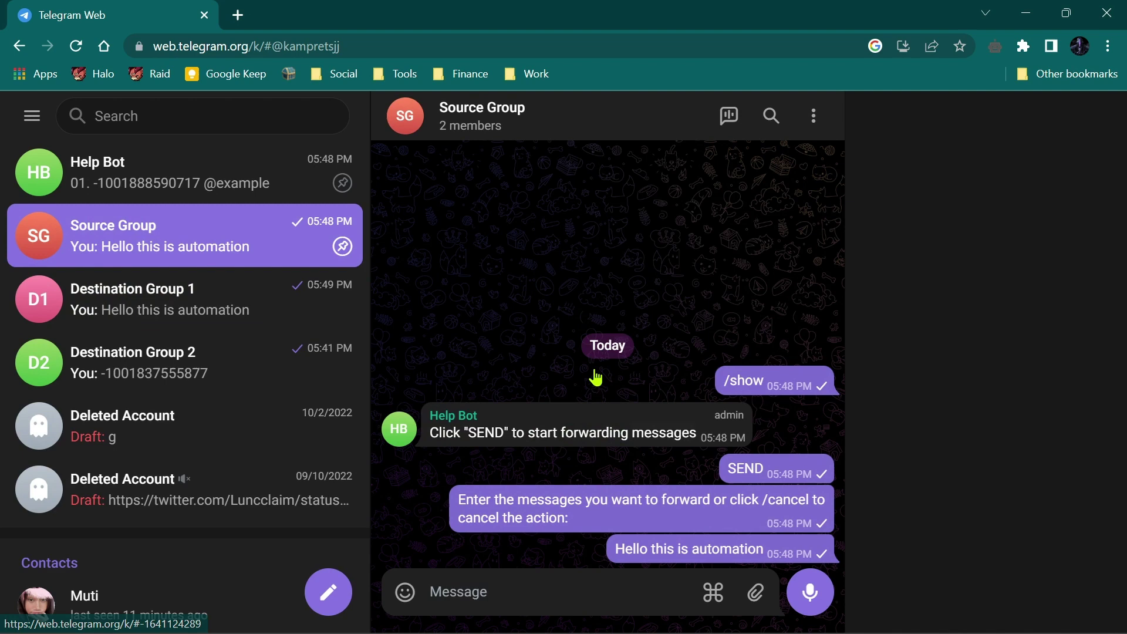
click(712, 592)
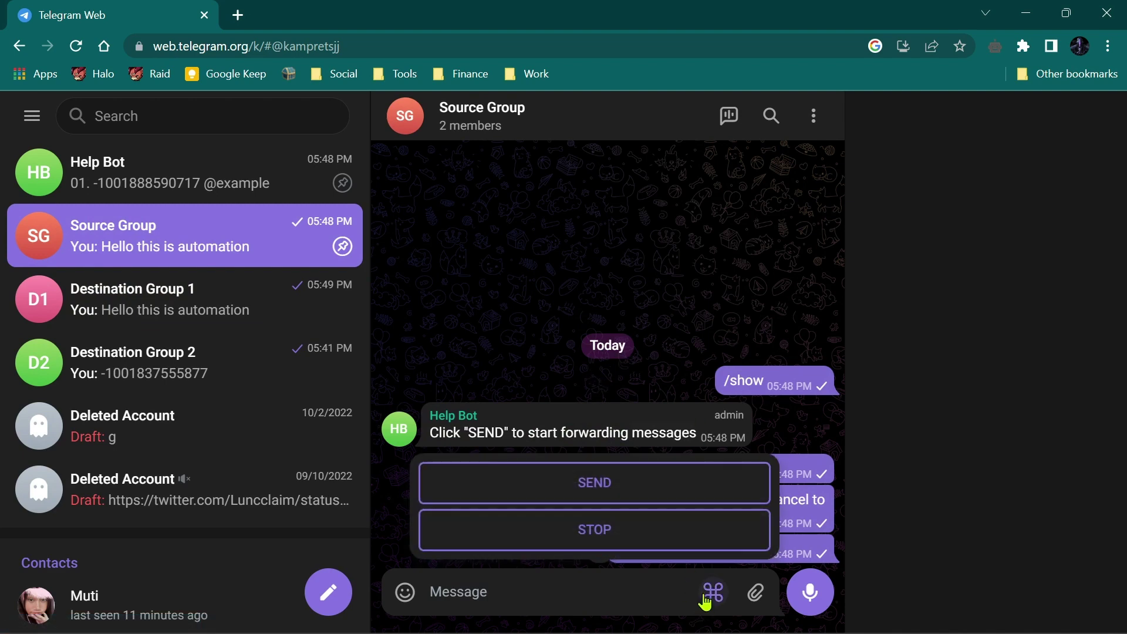
click(650, 543)
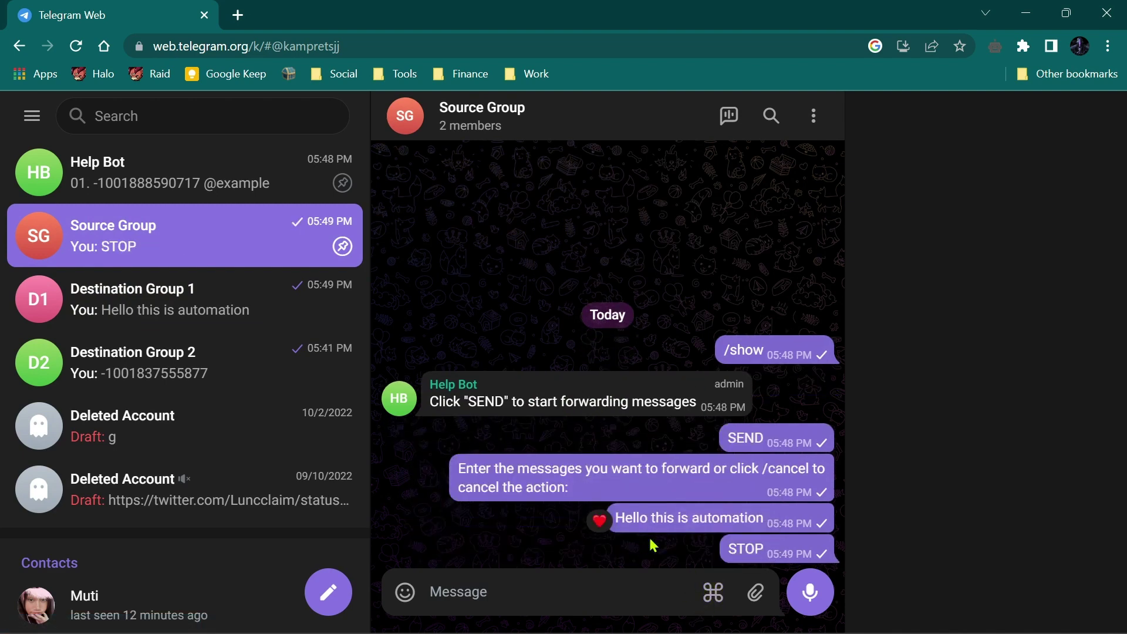
Step: Check the forwarded messages in Destination Group 1 and review the earlier /save command in the Help Bot chat
click(280, 317)
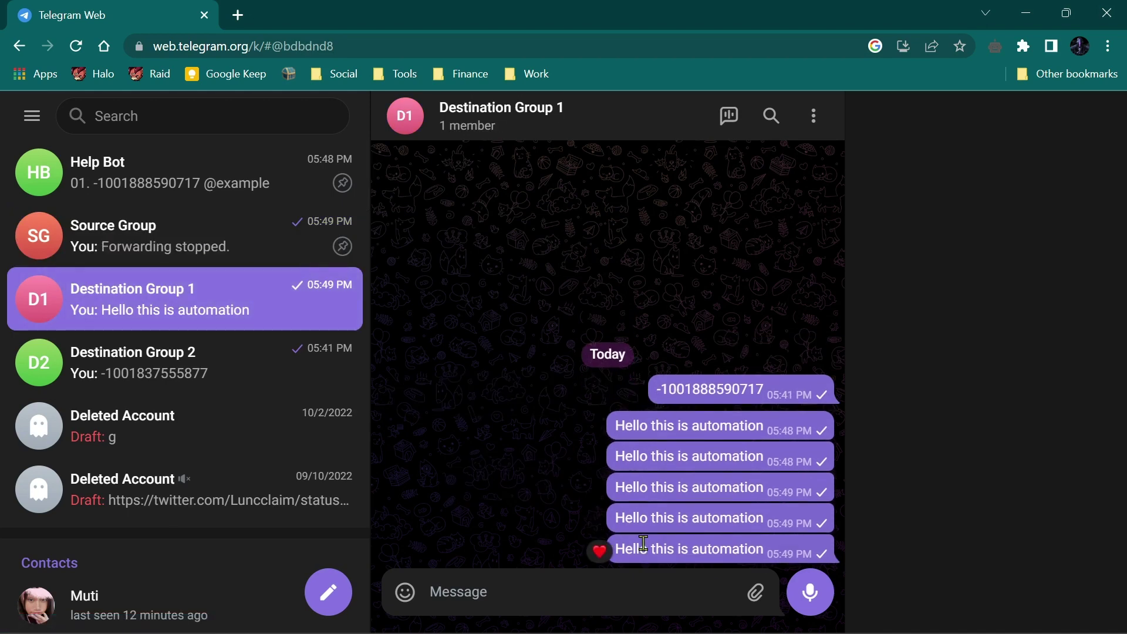
triple_click(643, 543)
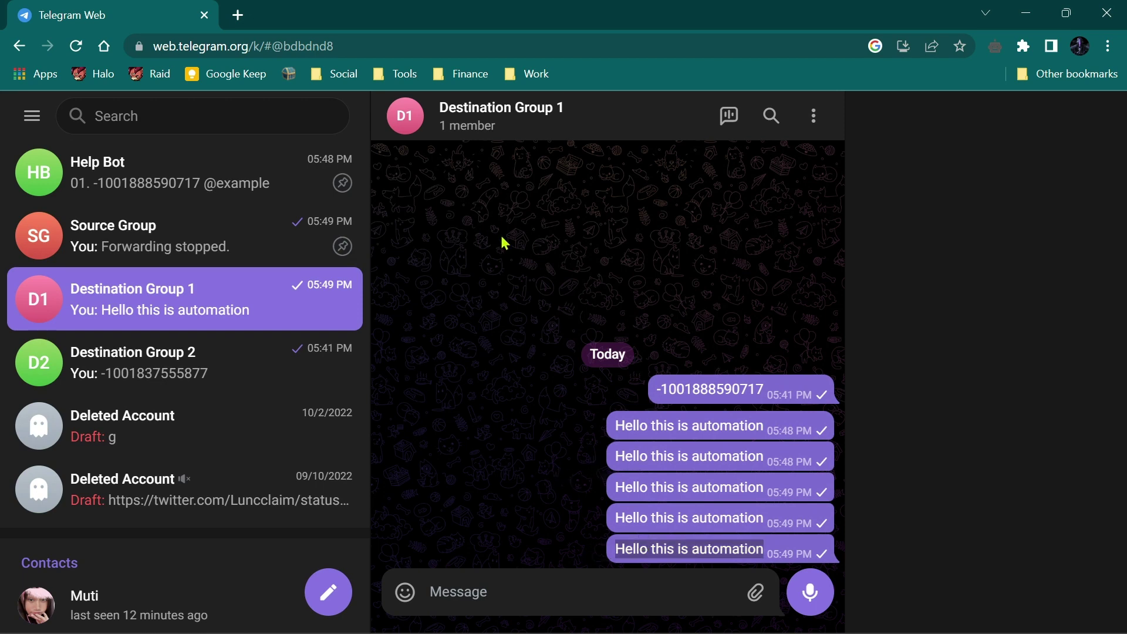
click(205, 173)
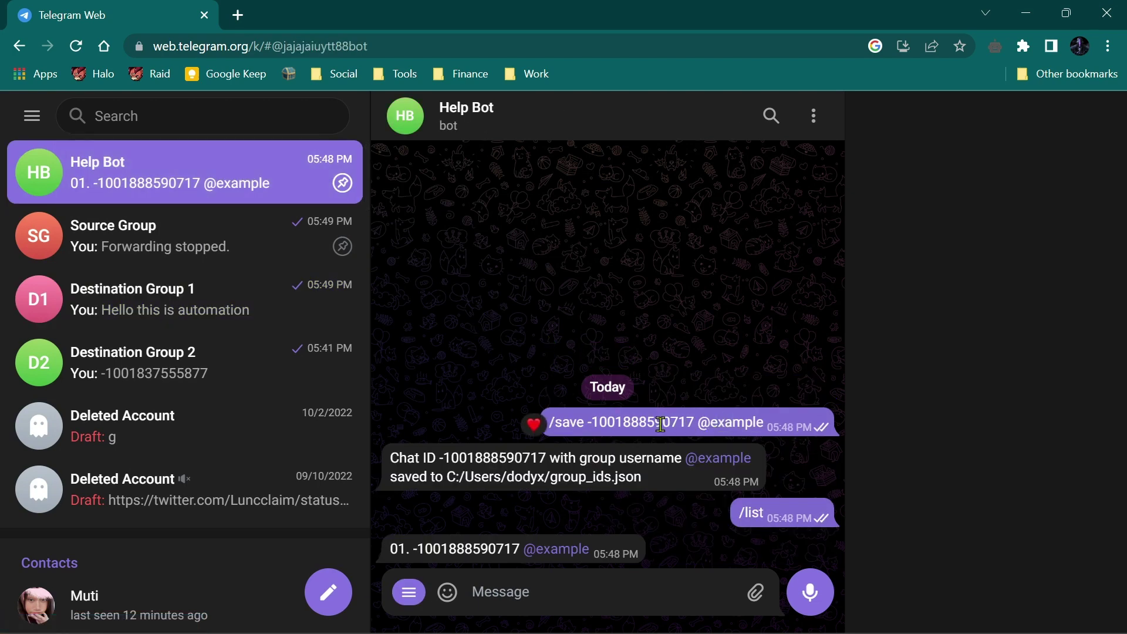
Step: Copy the chat ID from the message in the Destination Group 2 chat
click(221, 363)
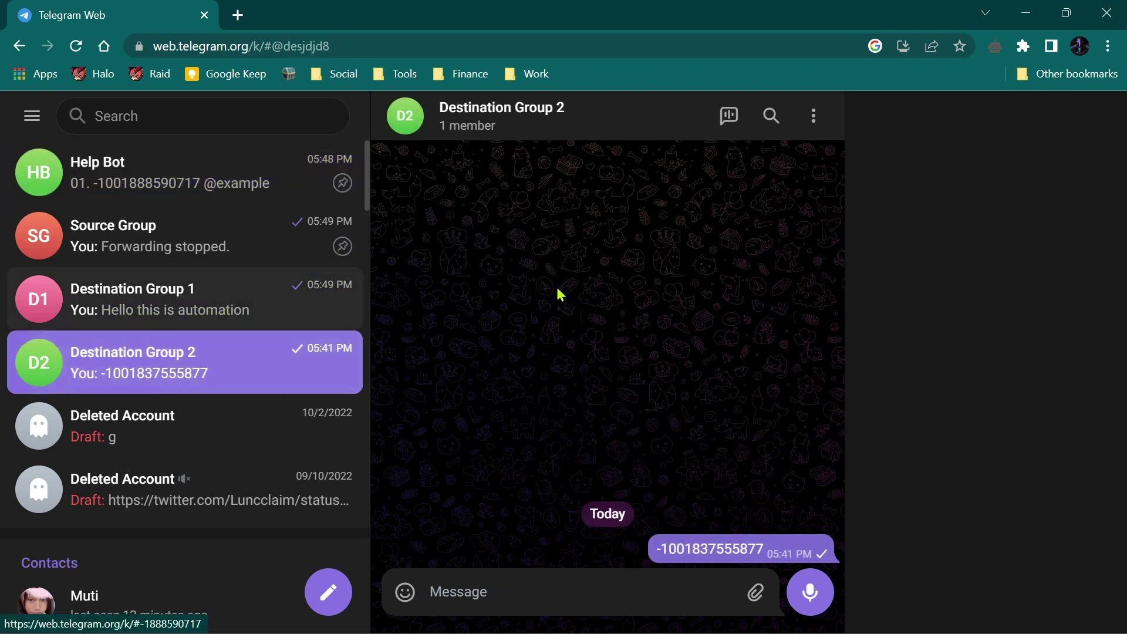
triple_click(707, 545)
key(ctrl+c)
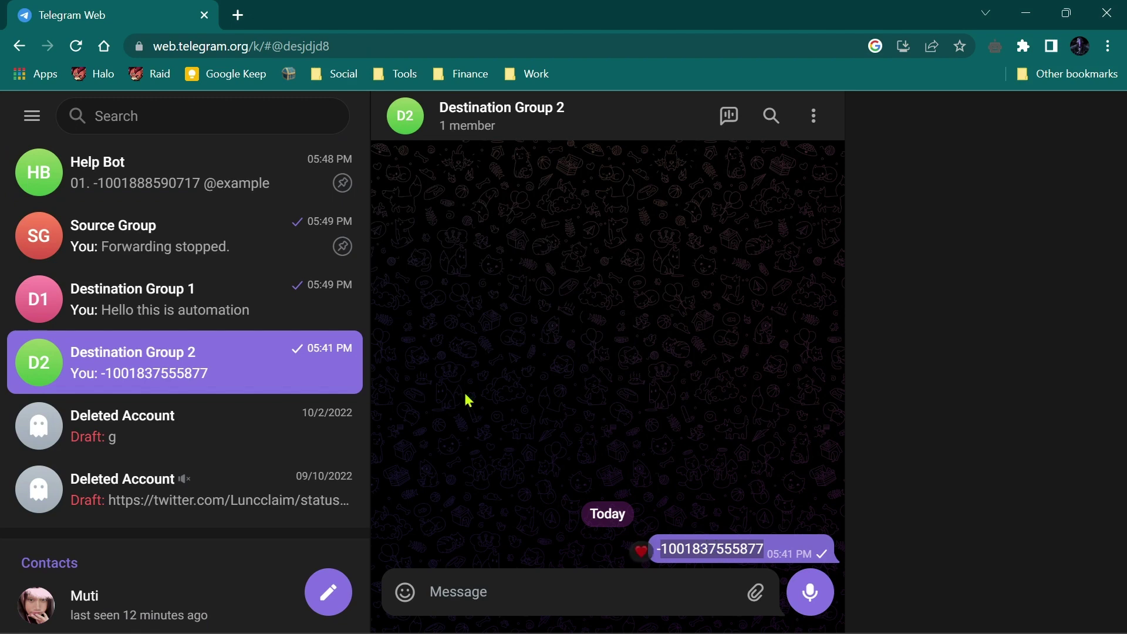
click(211, 184)
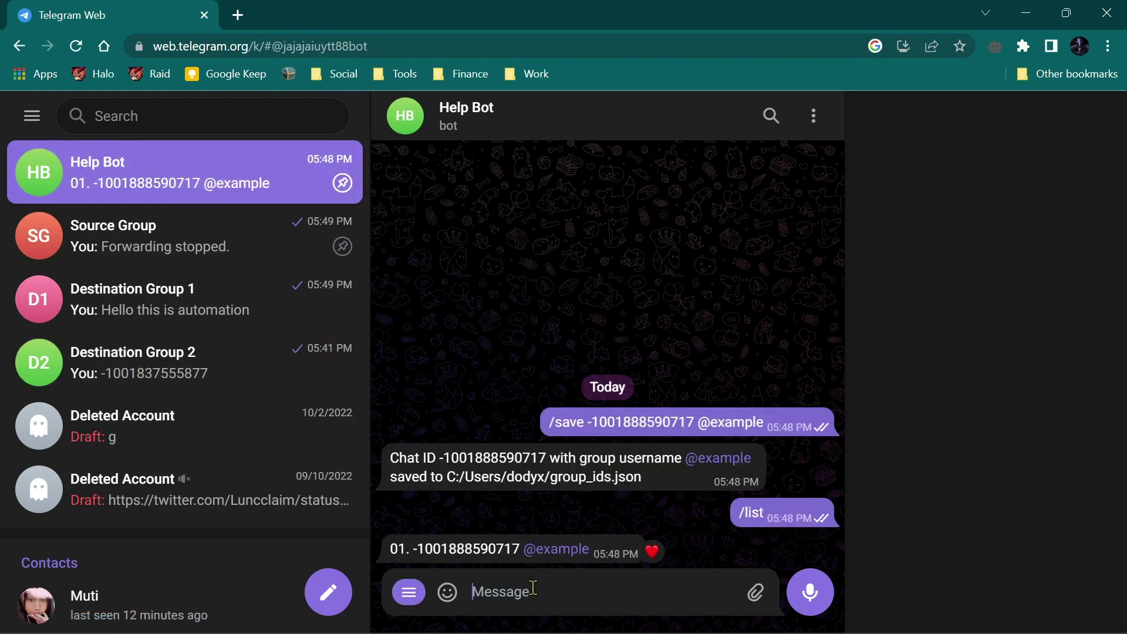
text(/save )
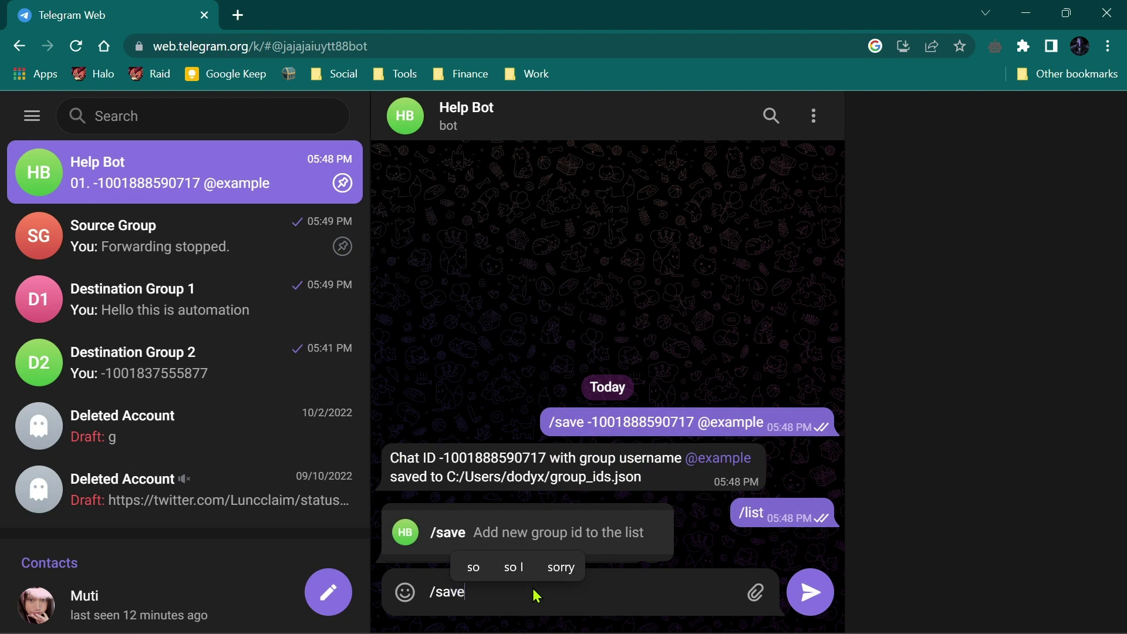
text(-)
key(ctrl+v)
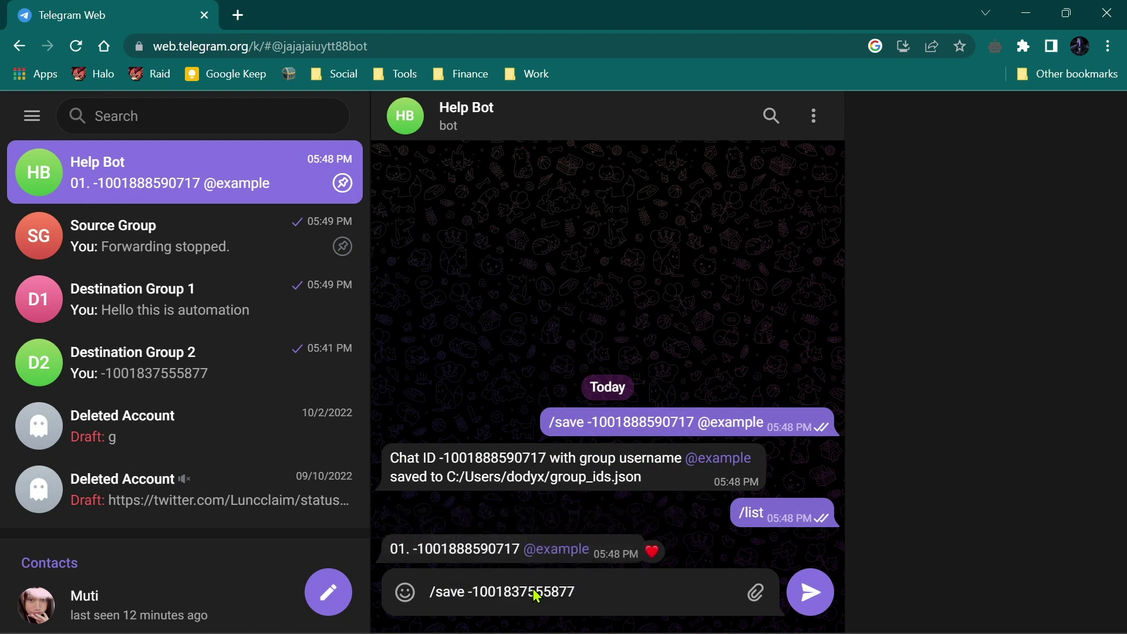
text(@exam)
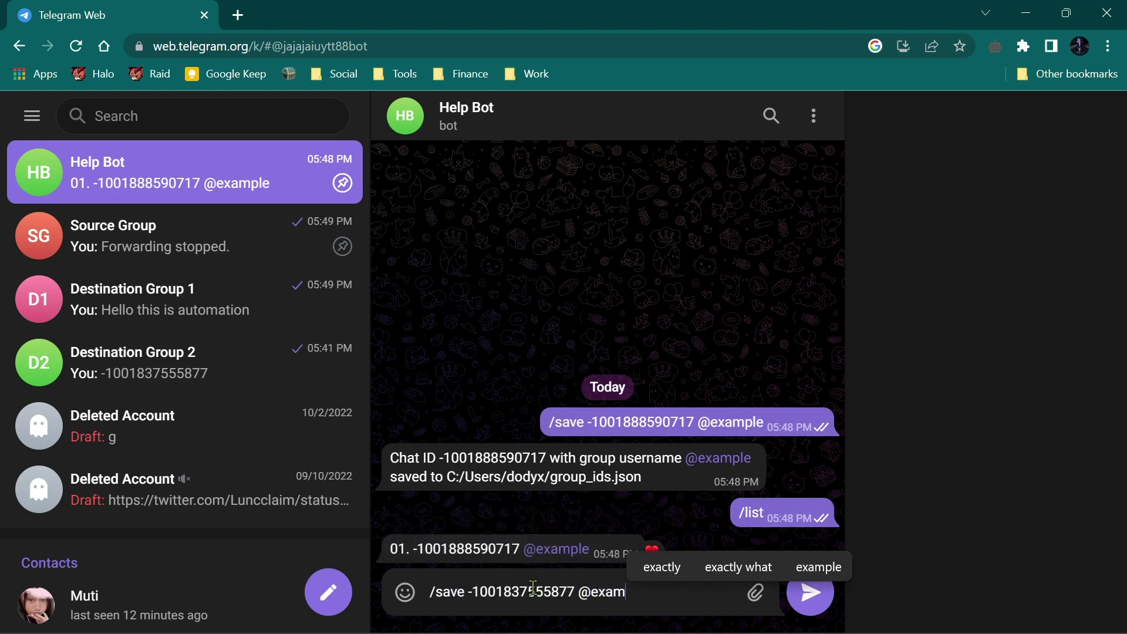
text(ple2)
key(Return)
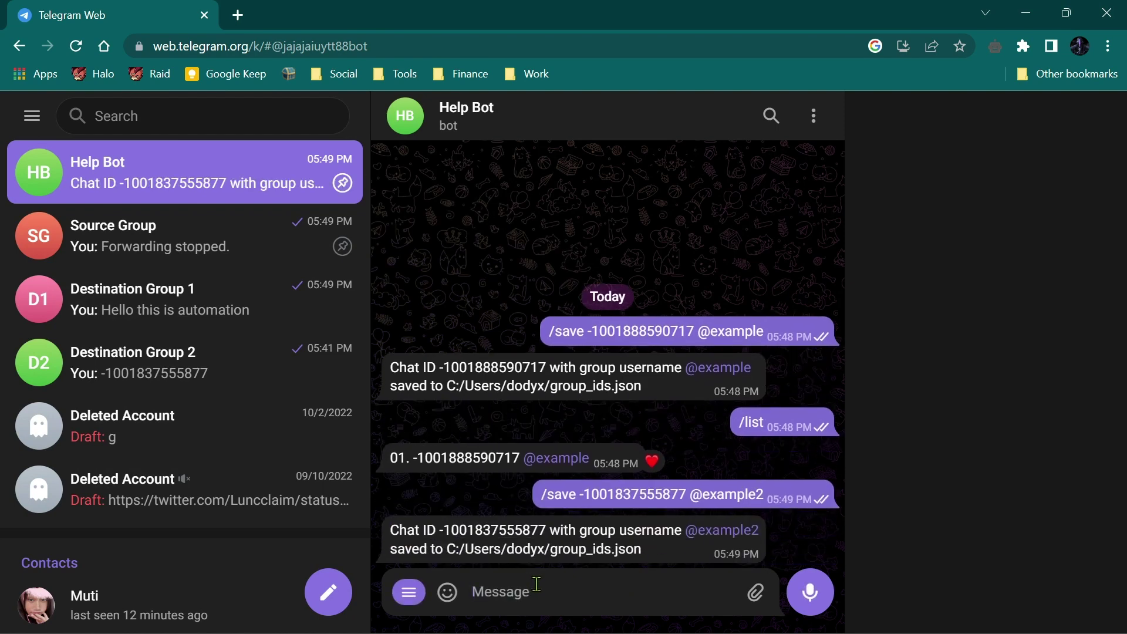
Step: Request the full list of saved group IDs from Help Bot with the /list command
click(406, 593)
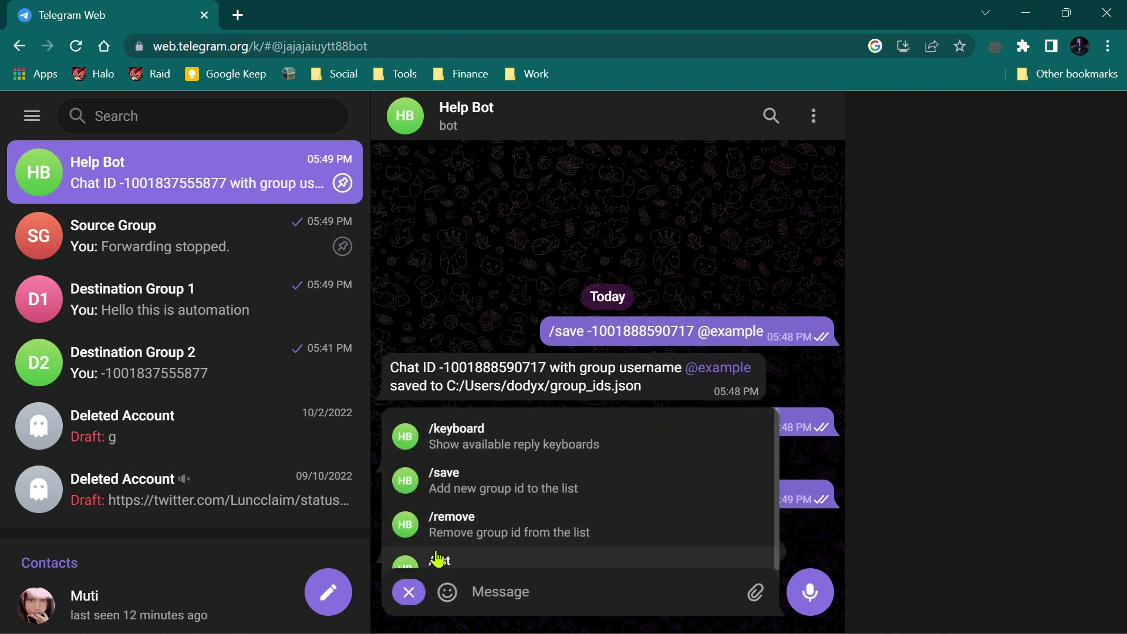
click(437, 559)
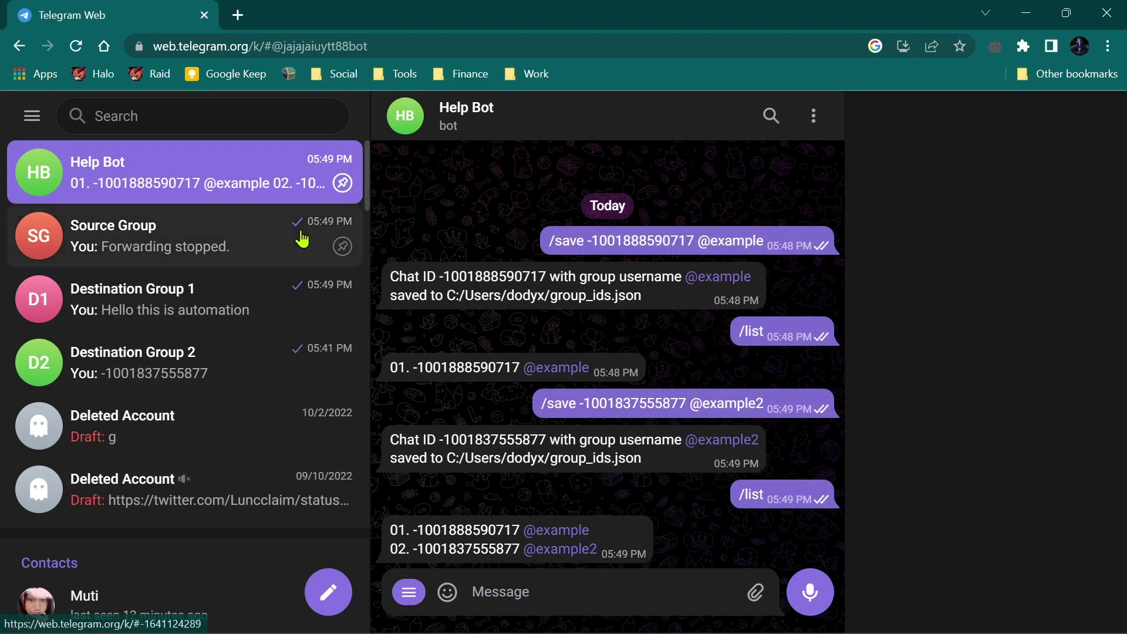
Step: Start forwarding in Source Group with the bot's SEND reply and send "Hello, how are you?" as the message to forward
click(245, 251)
click(715, 592)
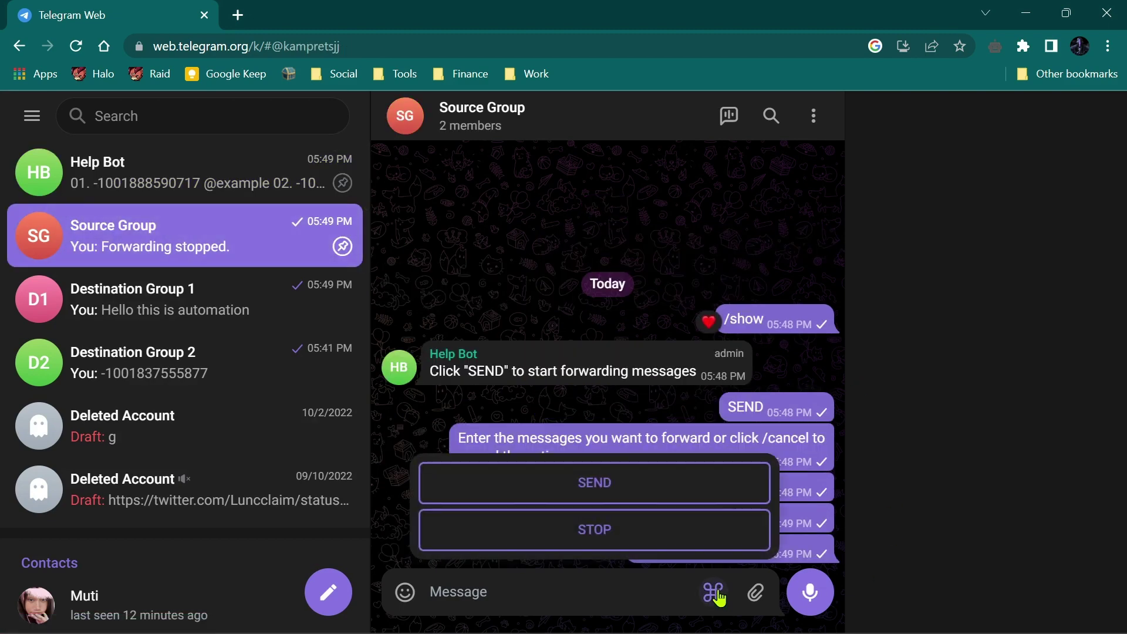
click(657, 484)
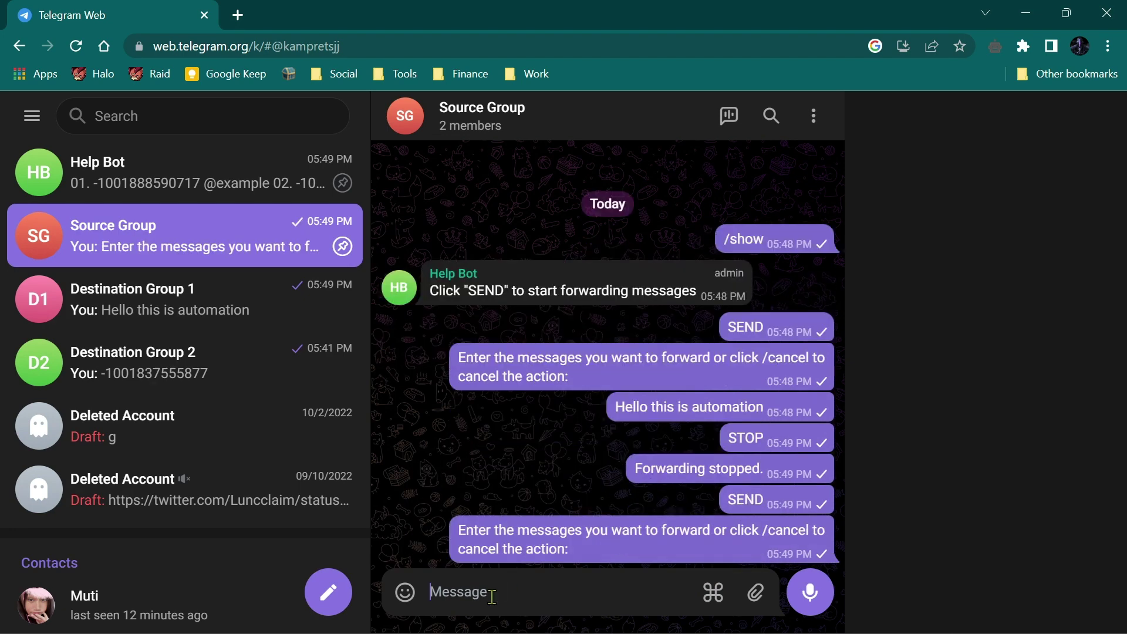
text(H)
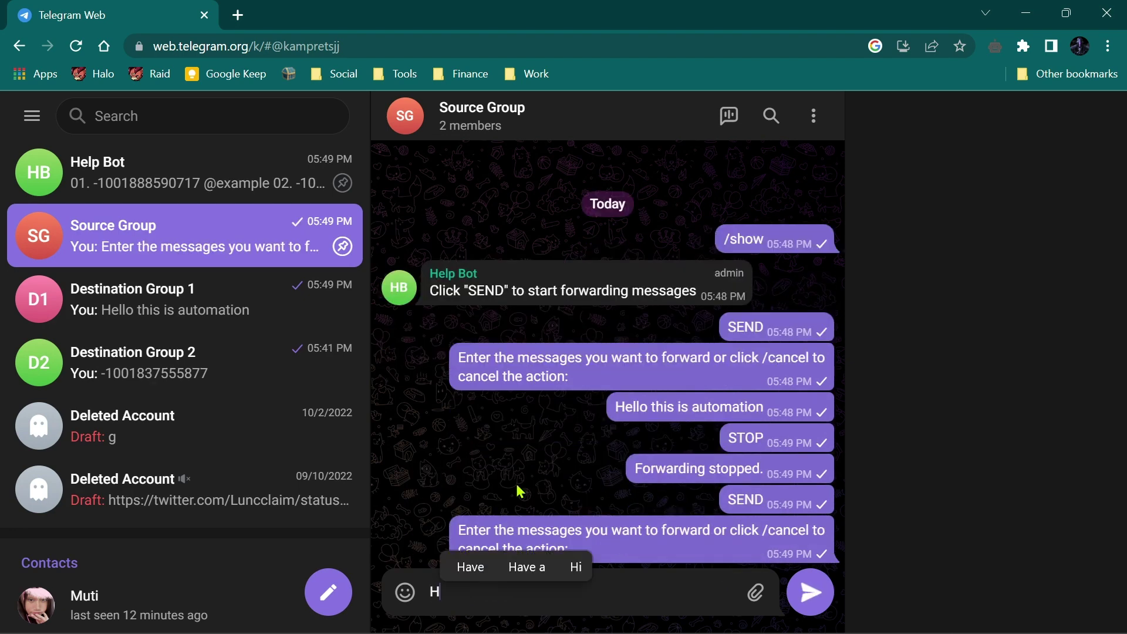
text(ello,)
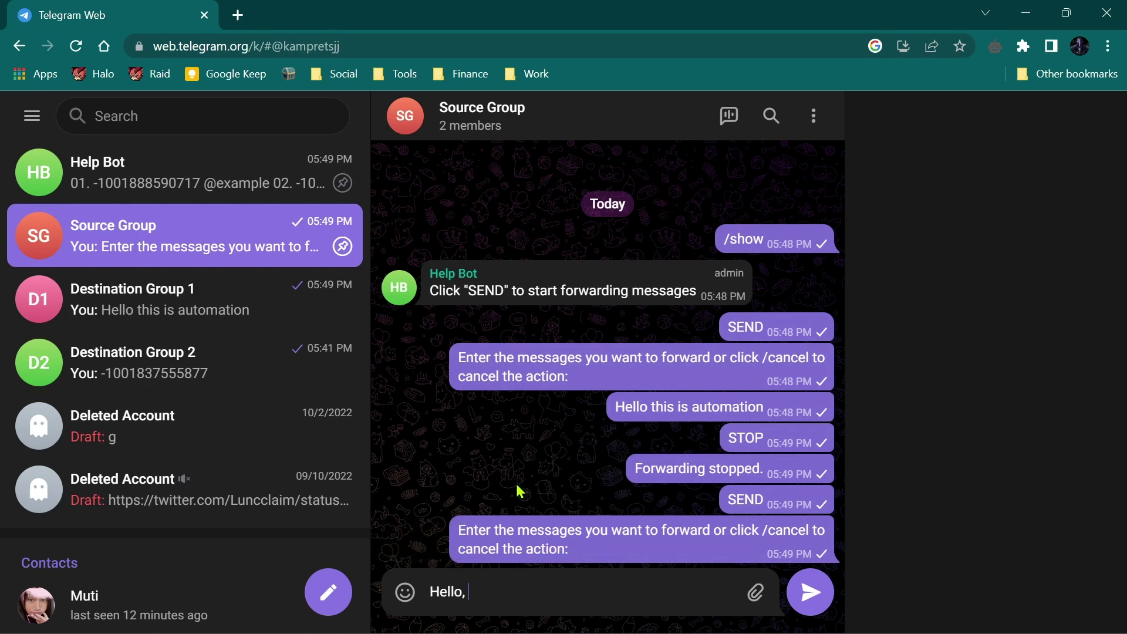
text( how)
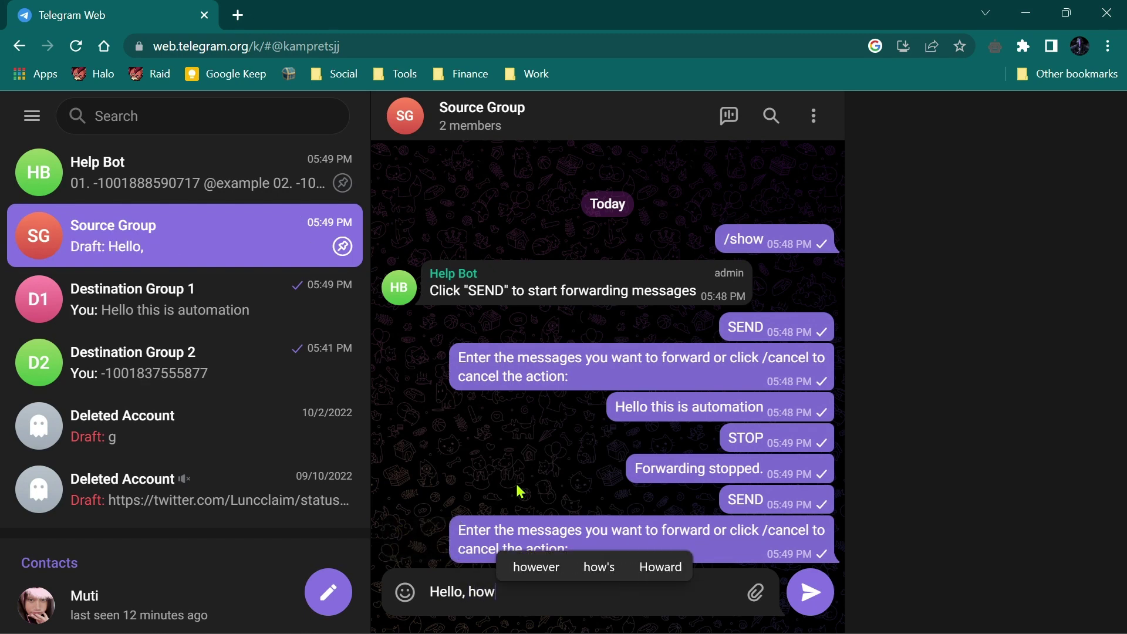
text( are you?)
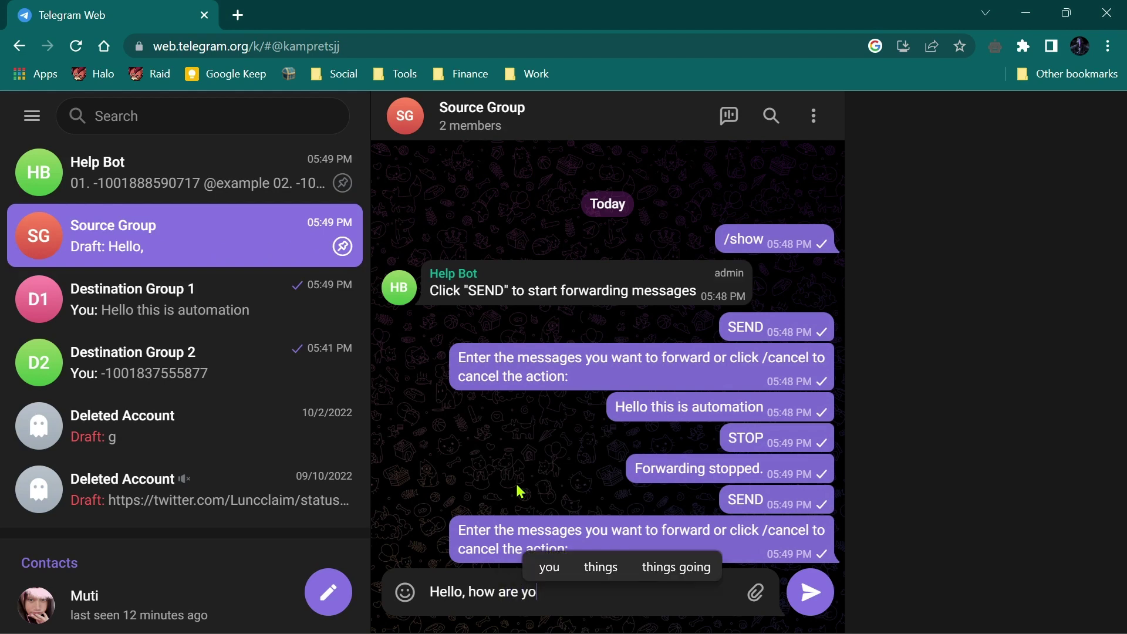
key(Return)
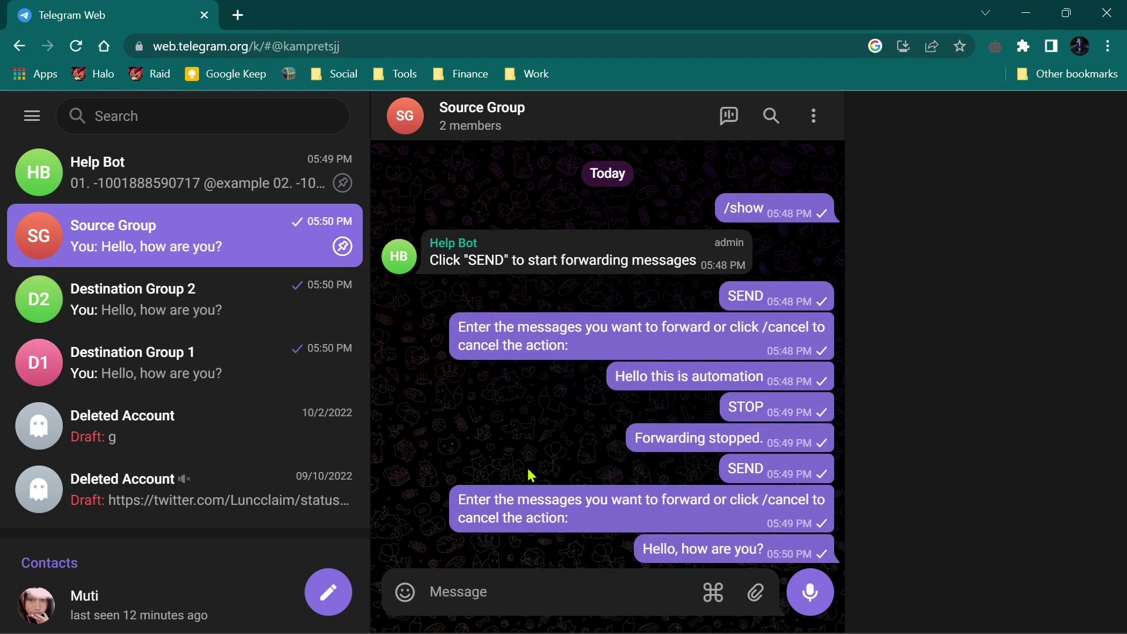
Step: Check the forwarded messages in Destination Group 2 and Destination Group 1
click(241, 315)
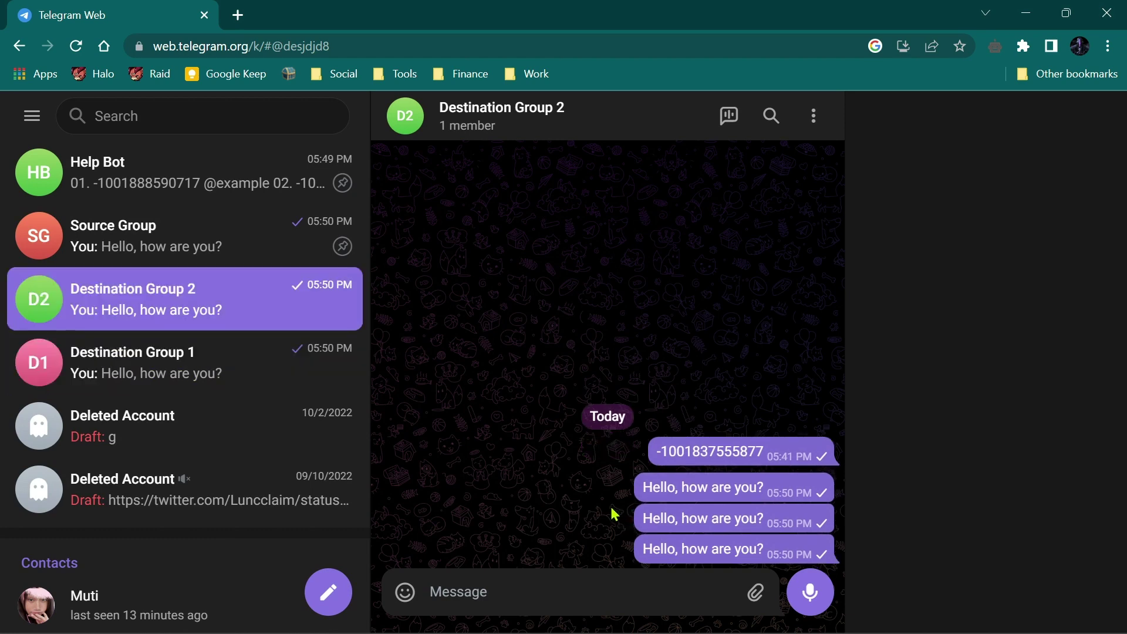
click(182, 345)
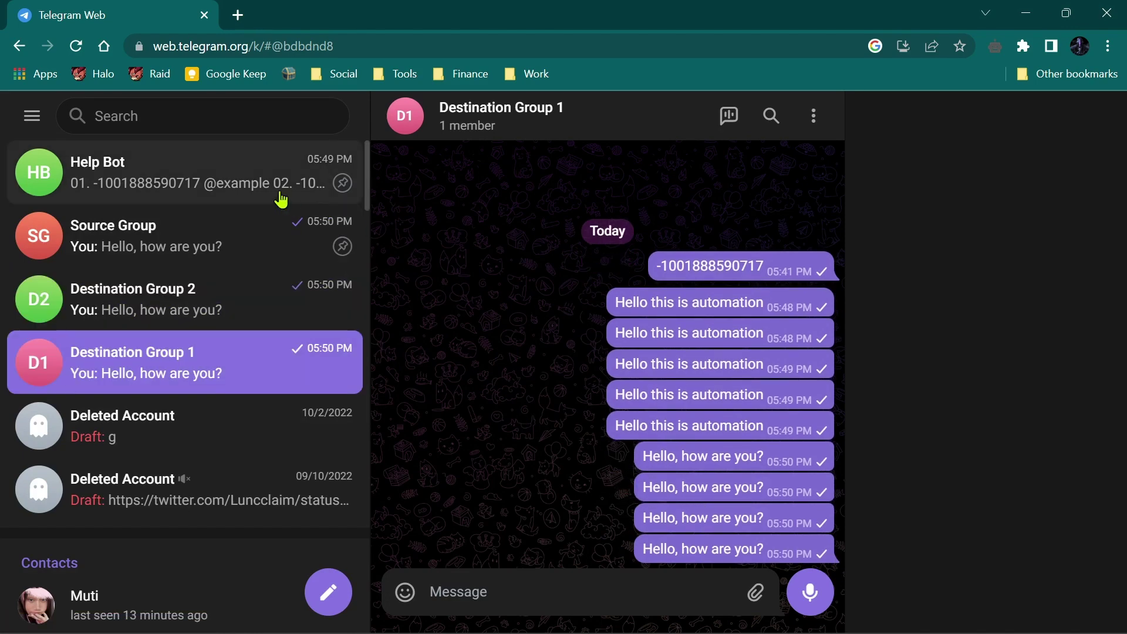
Step: Return to Source Group and stop the message forwarding with the bot's STOP reply
click(244, 226)
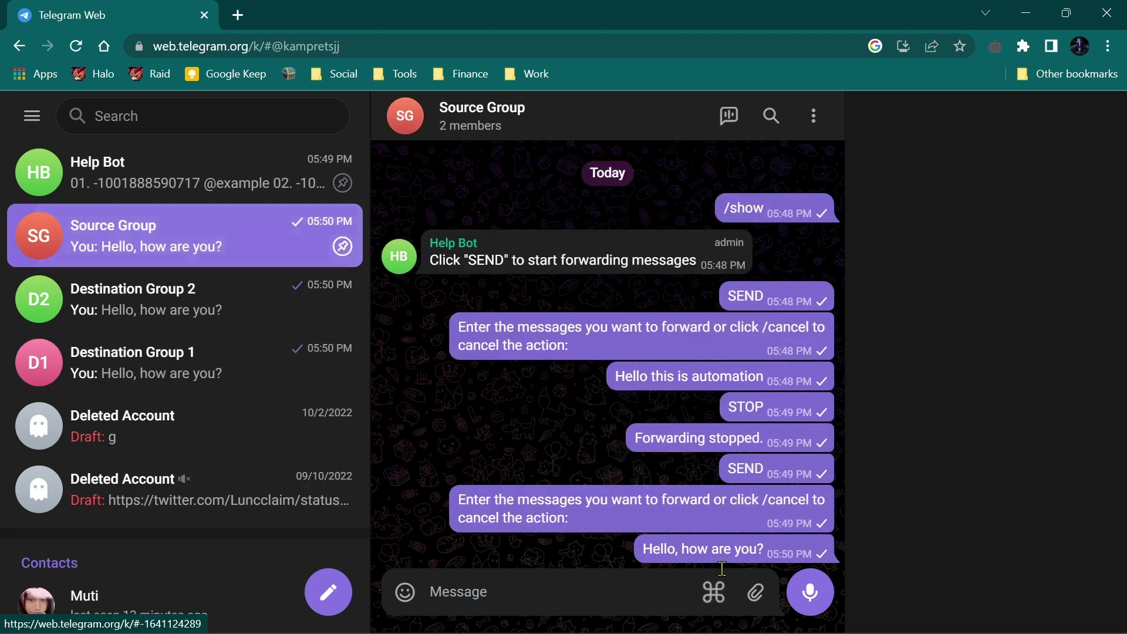
click(713, 591)
click(648, 541)
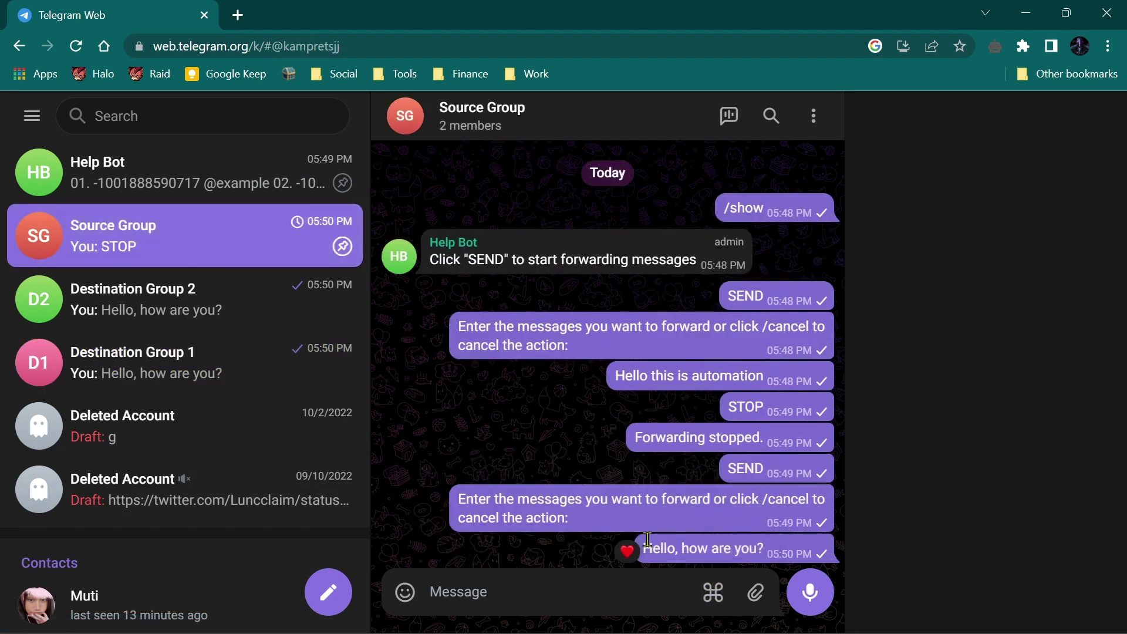
click(246, 183)
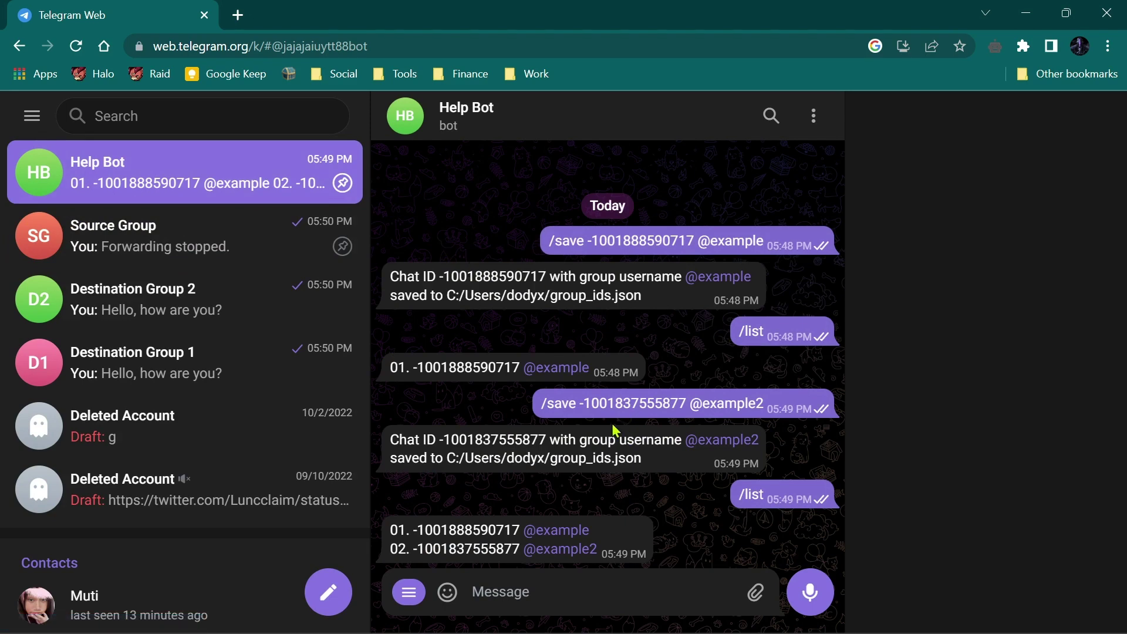
double_click(455, 552)
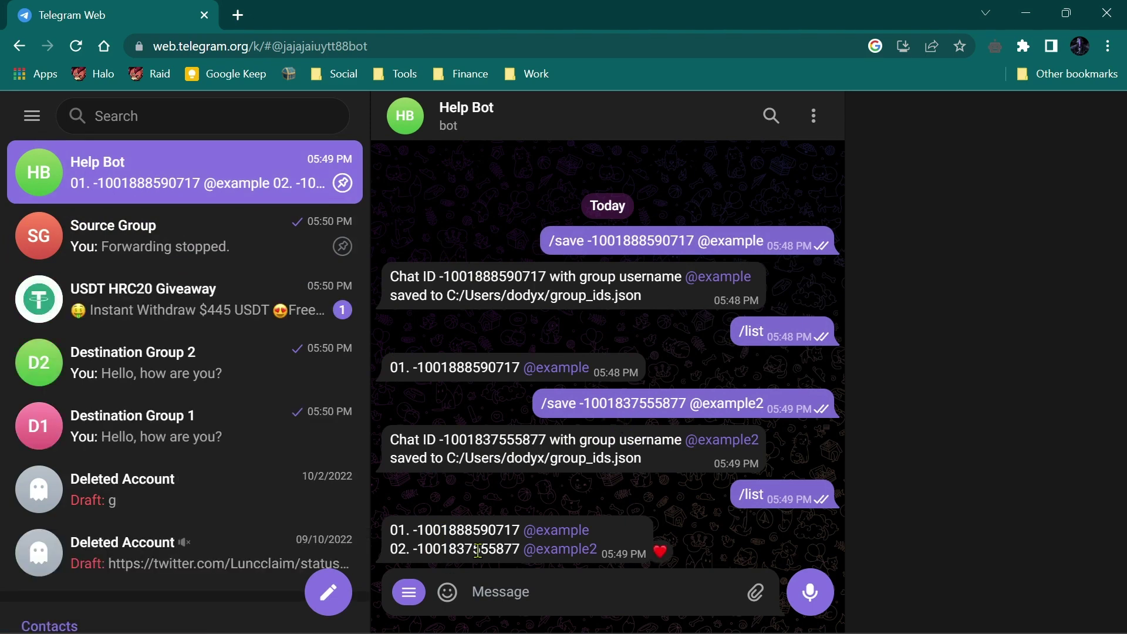
double_click(478, 551)
key(ctrl+c)
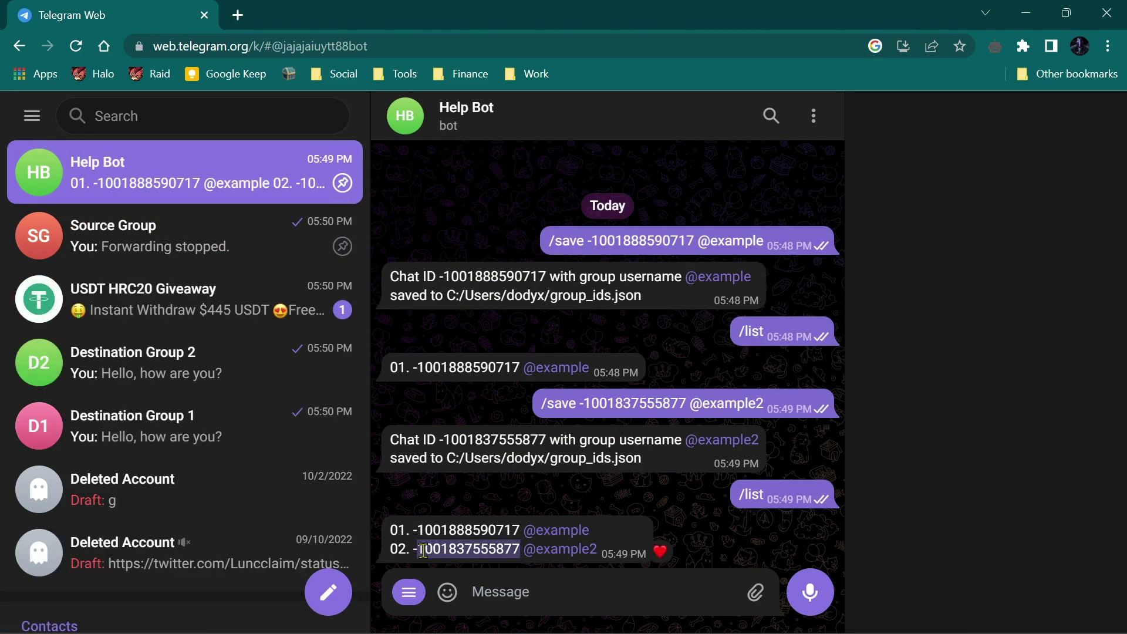
click(529, 592)
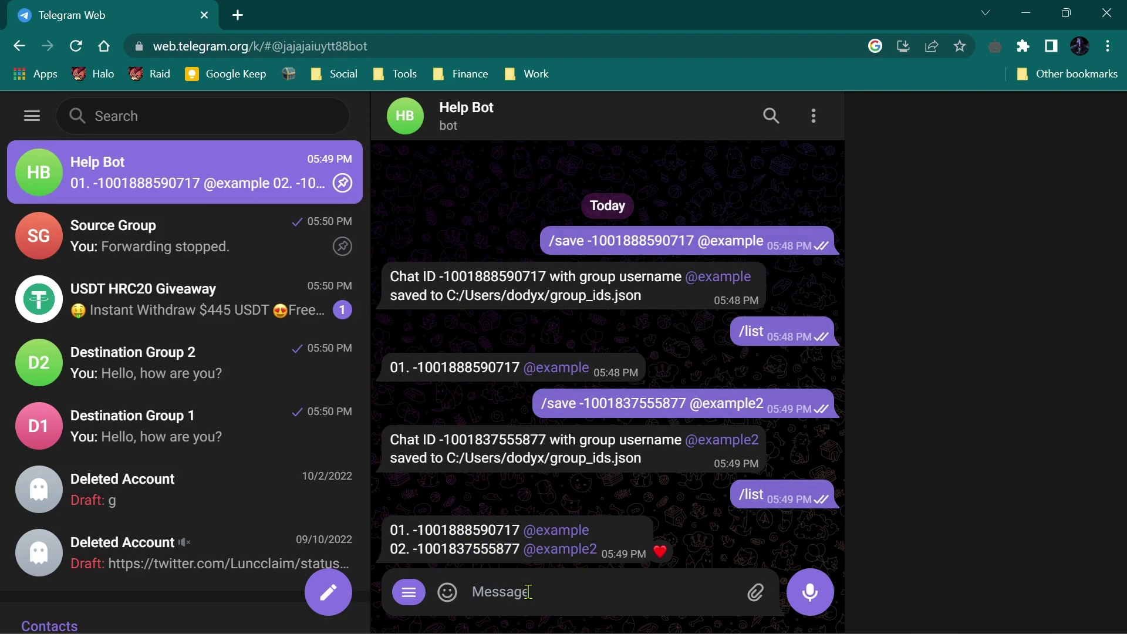
text(/remove )
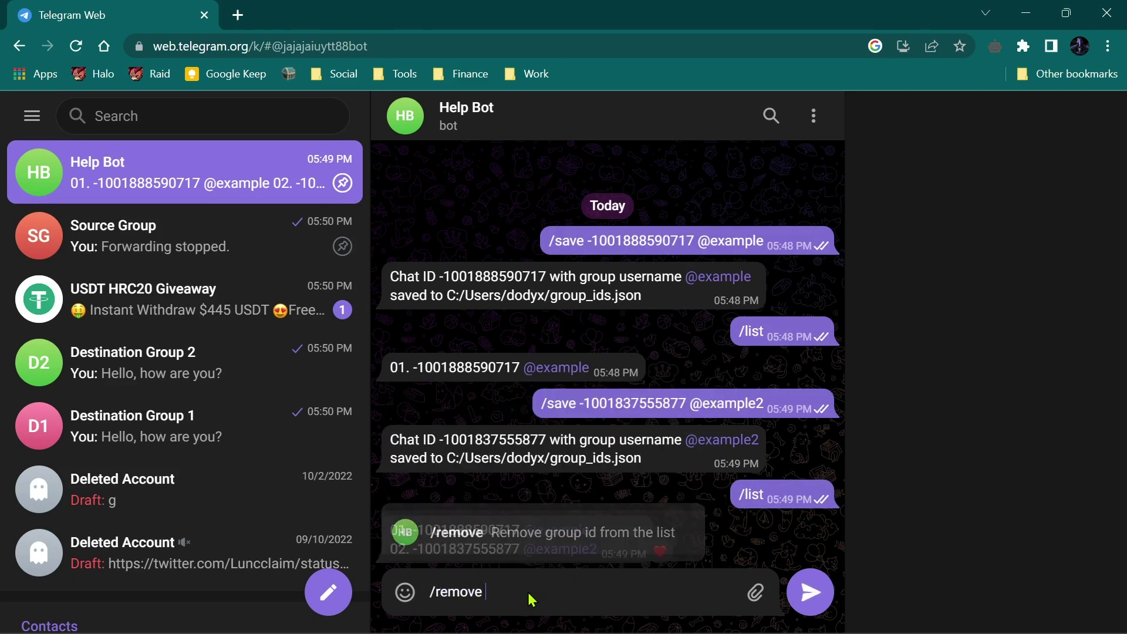
text(-)
key(ctrl+v)
key(Return)
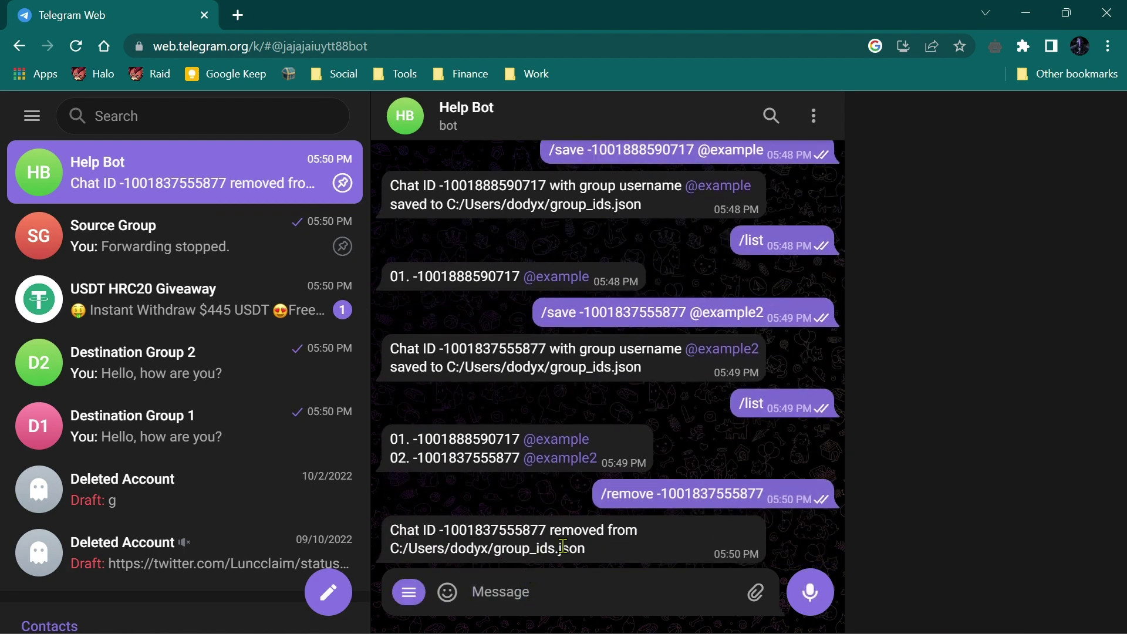
Step: Send Help Bot the /list command again to check the saved groups after the removal
click(401, 595)
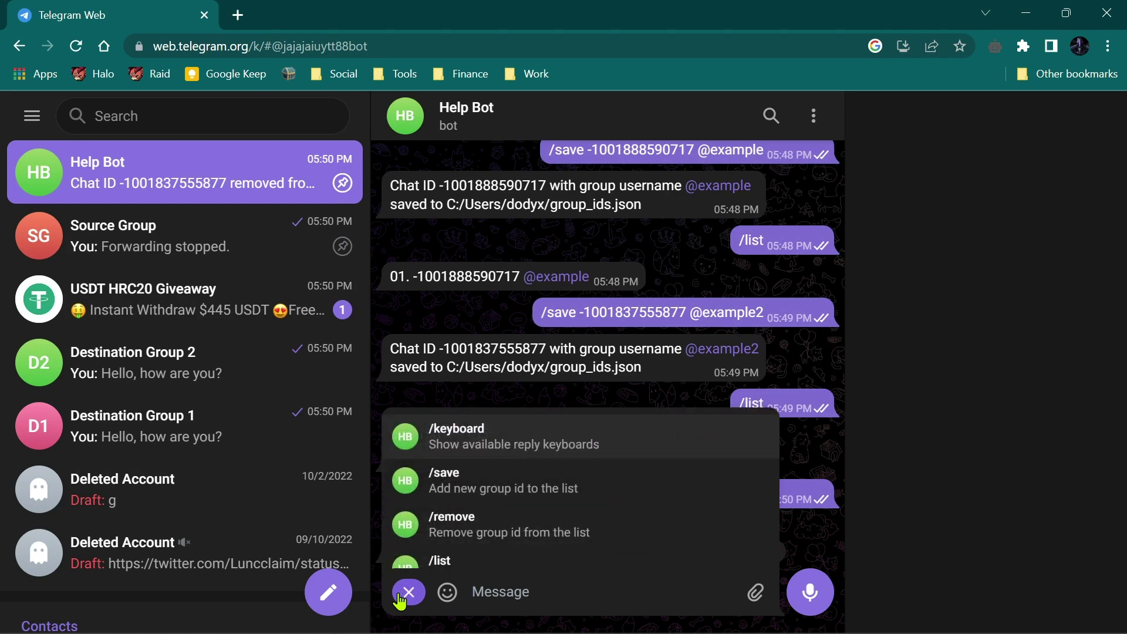
scroll(499, 531, down, 1)
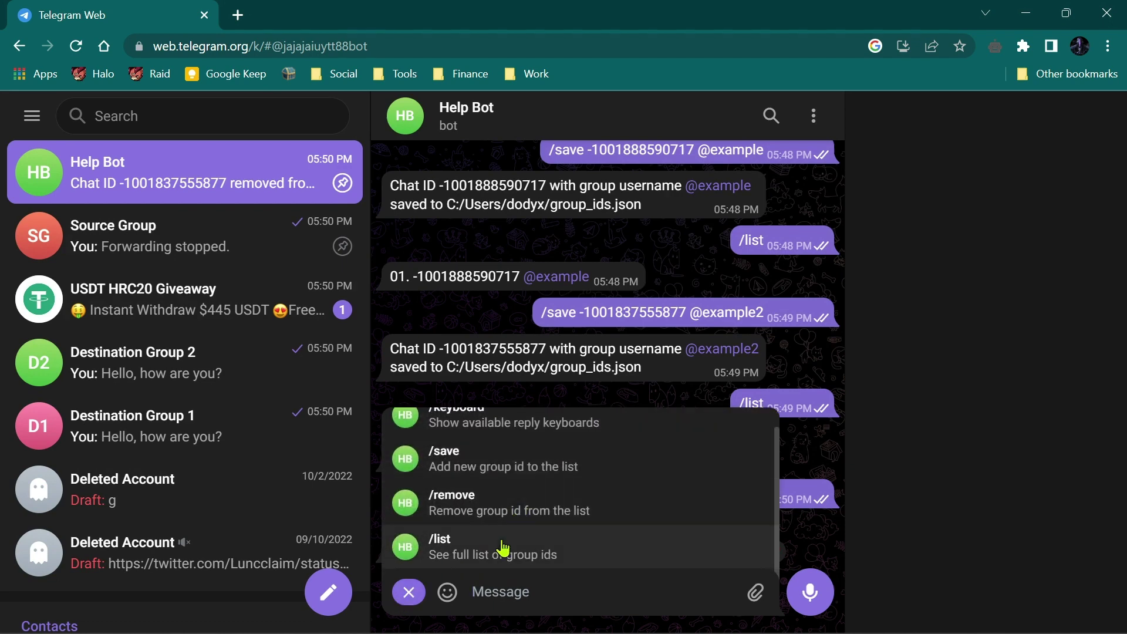
click(503, 547)
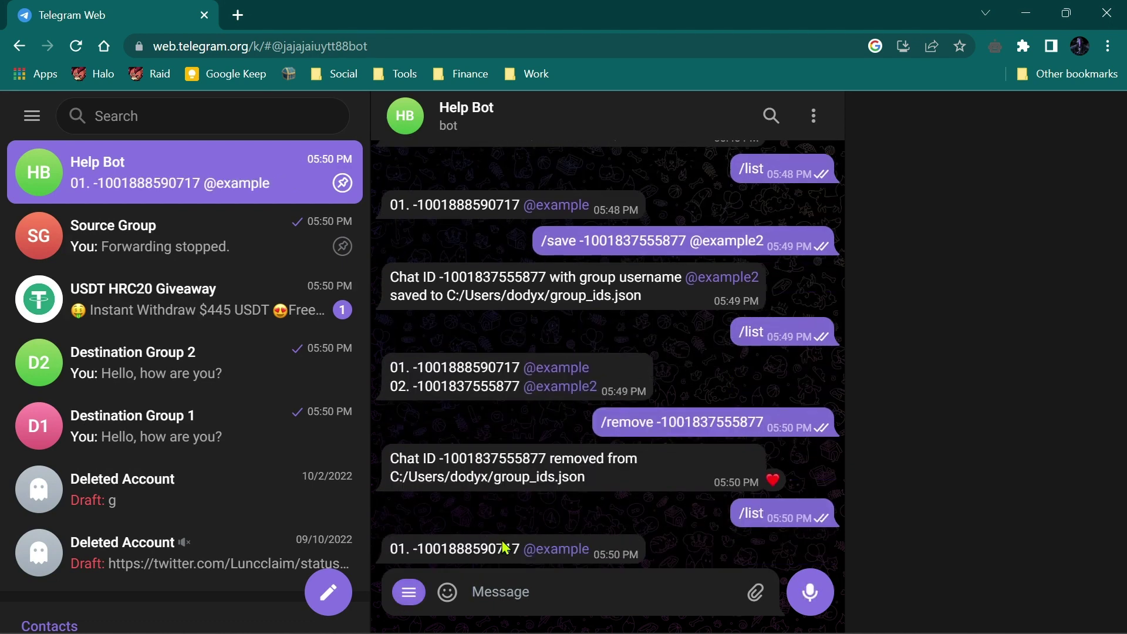